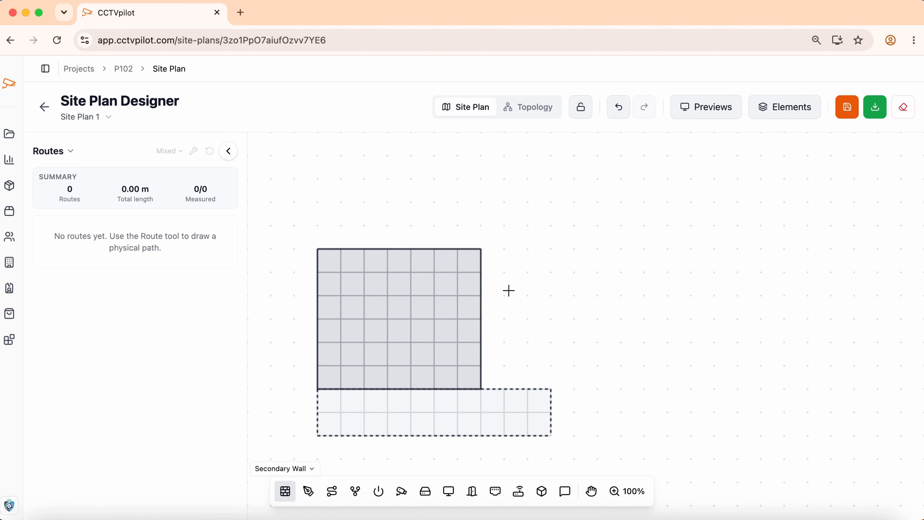
Step: Draw secondary wall areas three cells wide along the main building's right side and two cells above its top edge
{"action": "left_click_drag", "start_coordinate": [495, 261], "coordinate": [539, 380]}
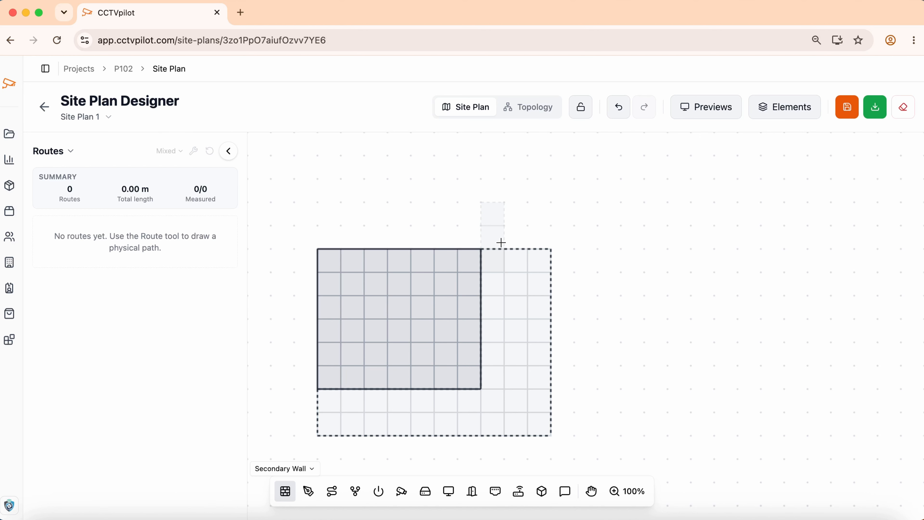
{"action": "left_click_drag", "start_coordinate": [501, 243], "coordinate": [534, 265]}
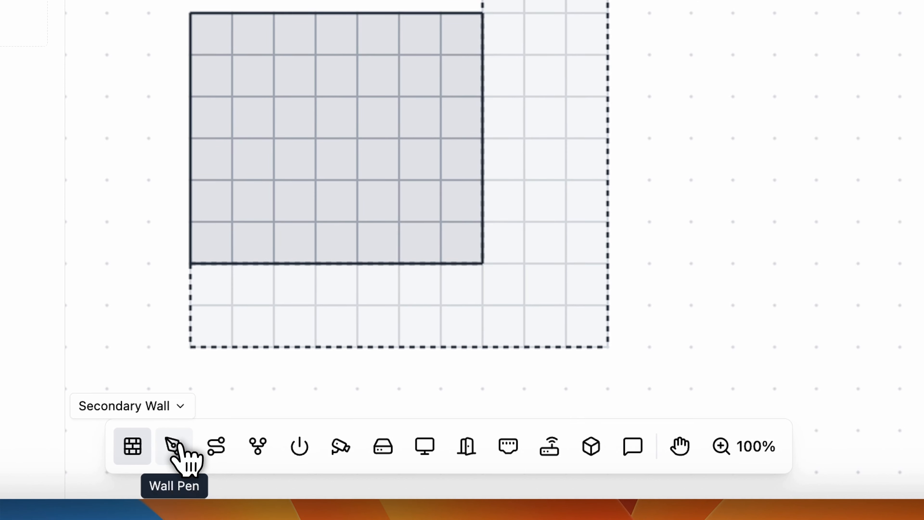
Step: With the Wall Pen, draw a diagonal wall from the building's top-left corner to the secondary area, plus interior walls dividing the building
{"action": "left_click", "coordinate": [307, 491]}
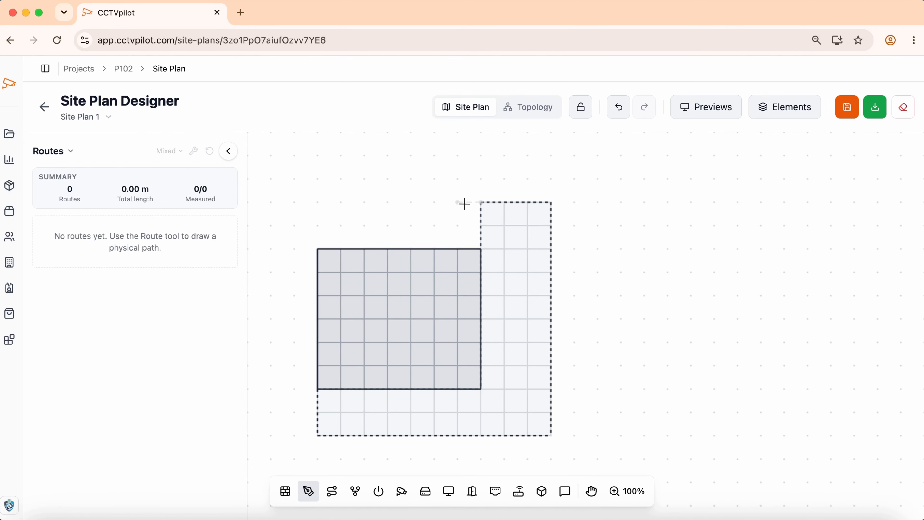
{"action": "left_click", "coordinate": [317, 249]}
{"action": "left_click", "coordinate": [317, 320]}
{"action": "left_click", "coordinate": [411, 316]}
{"action": "left_click", "coordinate": [411, 250]}
{"action": "key", "text": "Escape"}
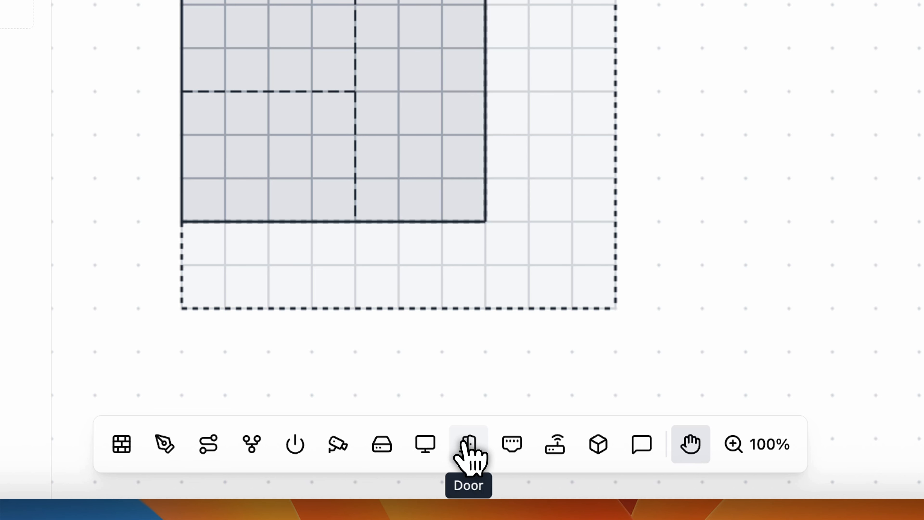
Step: Place a door on the main building's right wall near the lower corner and name it Main Door
{"action": "left_click", "coordinate": [467, 443]}
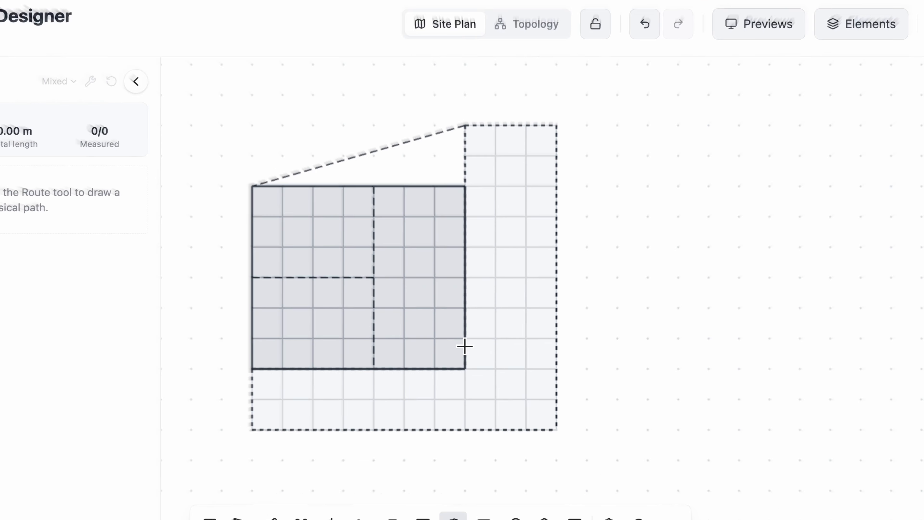
{"action": "left_click", "coordinate": [434, 331]}
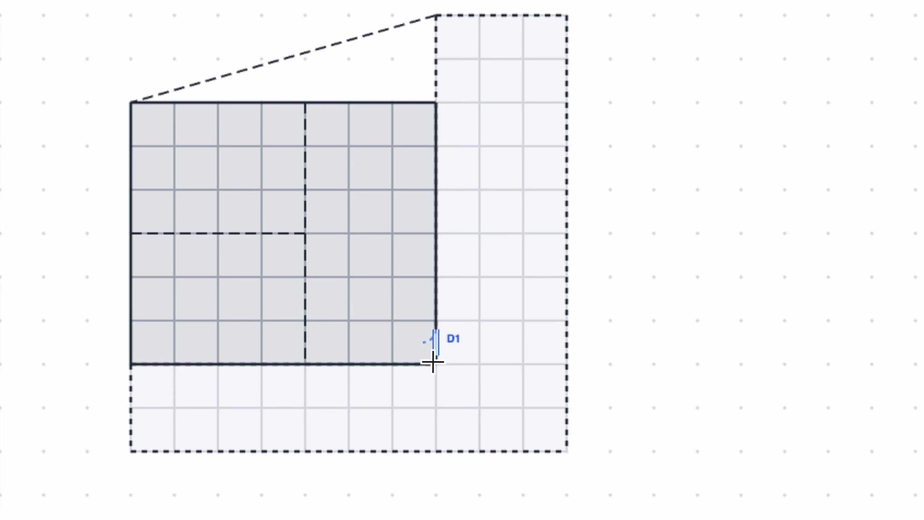
{"action": "left_click", "coordinate": [435, 347]}
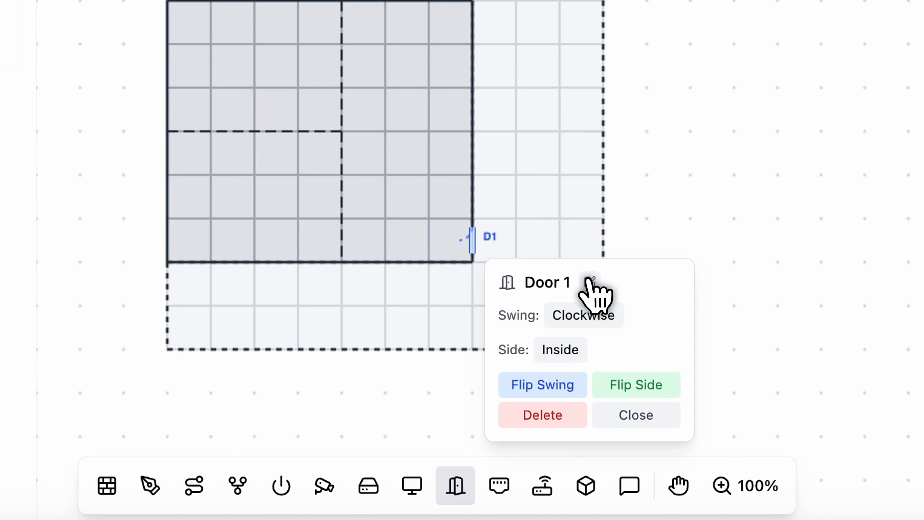
{"action": "left_click", "coordinate": [589, 285]}
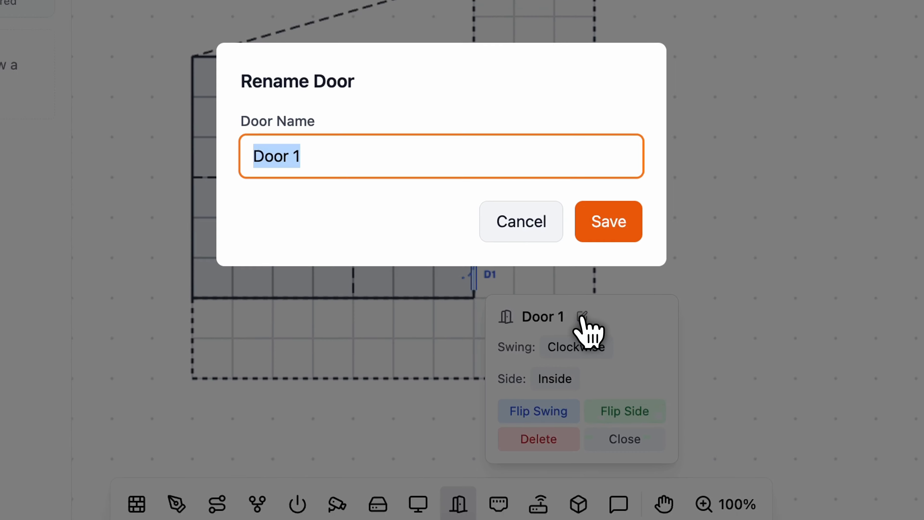
{"action": "type", "text": "M"}
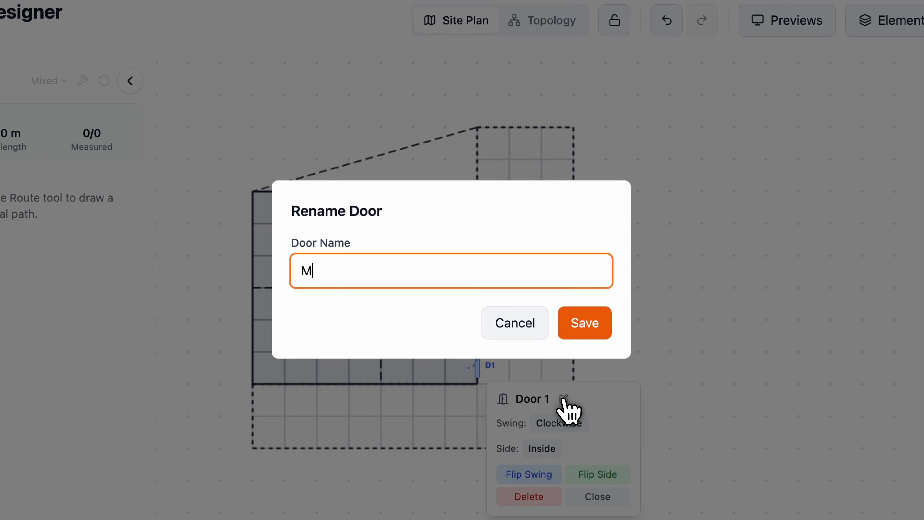
{"action": "type", "text": "ain Door"}
{"action": "left_click", "coordinate": [582, 328]}
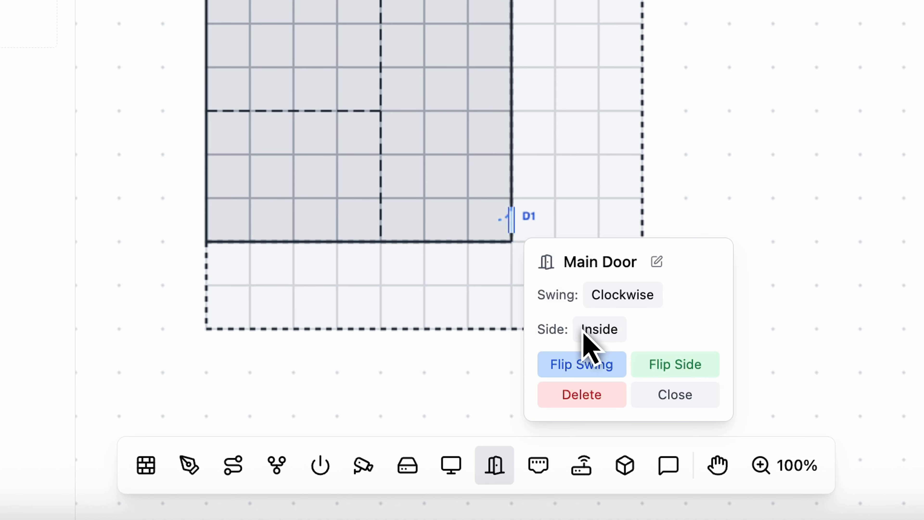
Step: Try the counterclockwise swing and the outside placement on the main door, restoring the original setting each time
{"action": "left_click", "coordinate": [573, 368]}
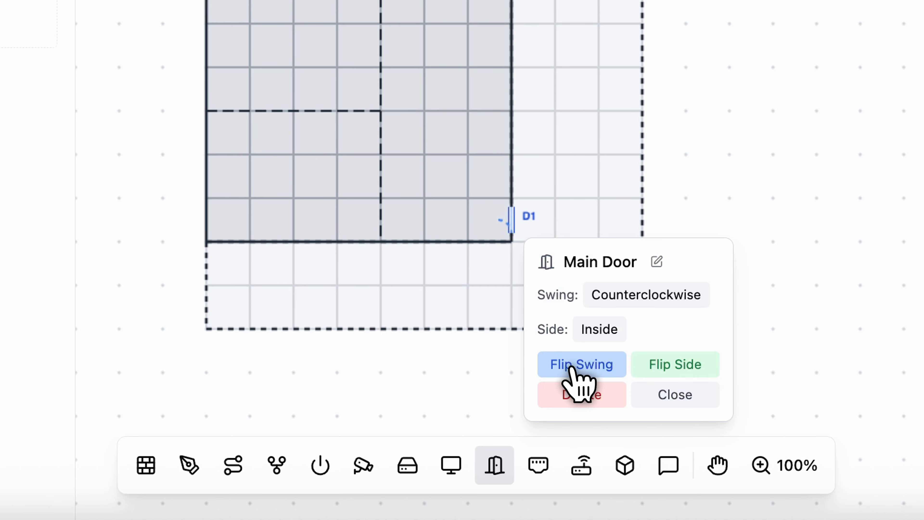
{"action": "left_click", "coordinate": [573, 369]}
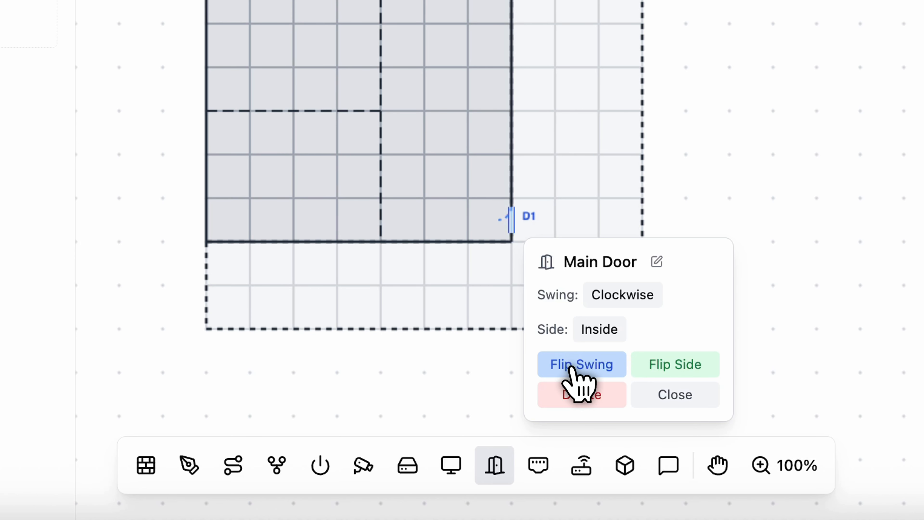
{"action": "left_click", "coordinate": [673, 368]}
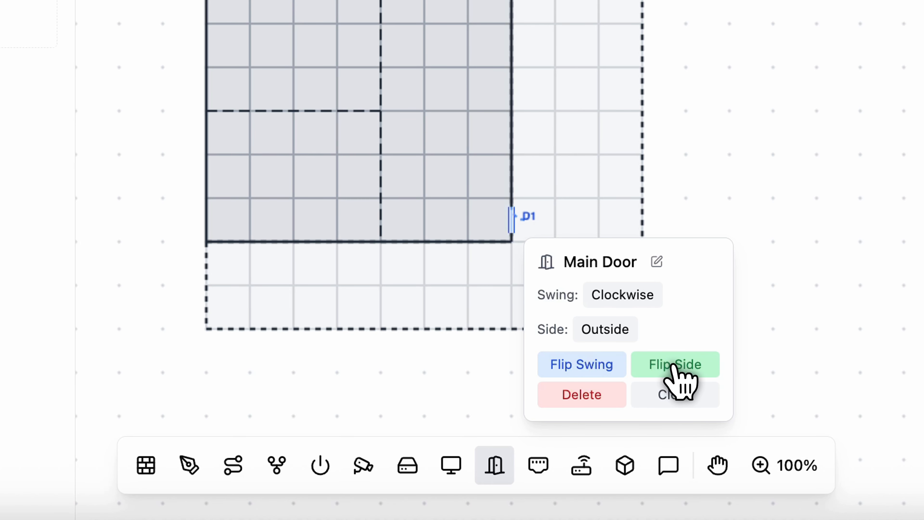
{"action": "left_click", "coordinate": [673, 367]}
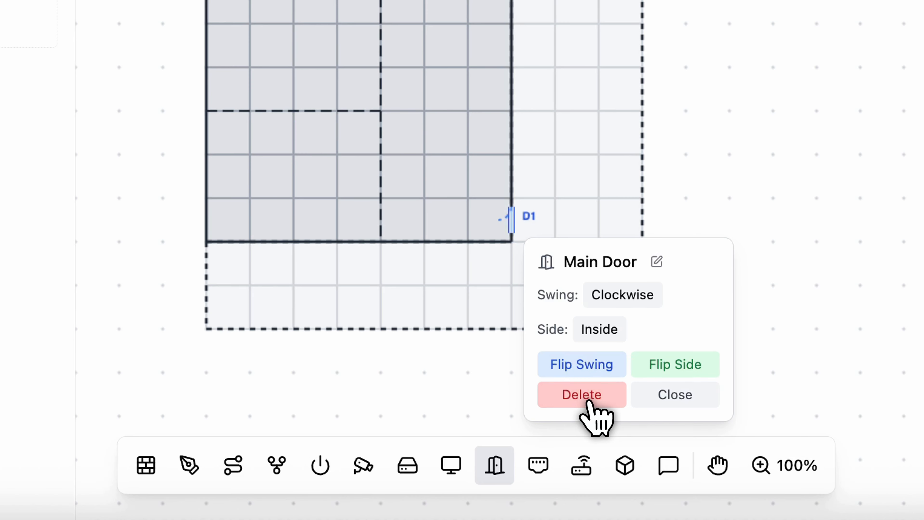
{"action": "left_click", "coordinate": [669, 396]}
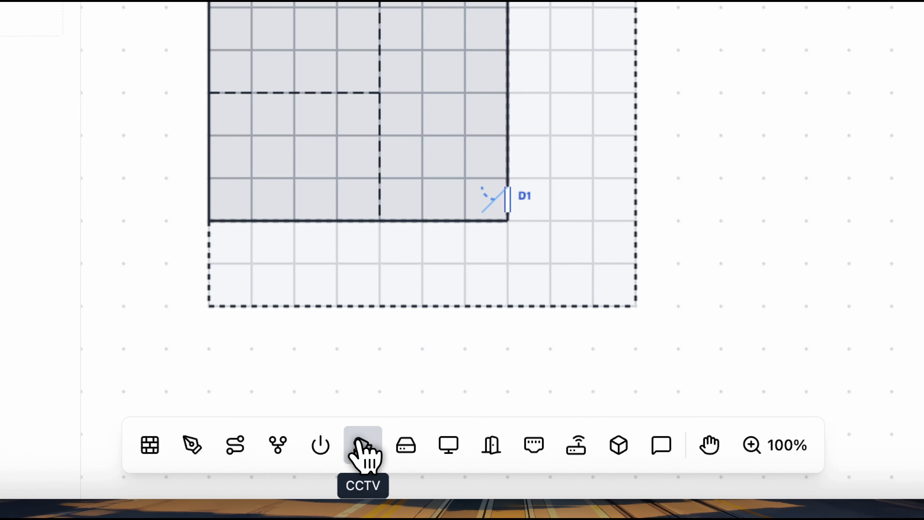
Step: Place four CCTV cameras just outside the site plan's outline, one near each outer corner
{"action": "left_click", "coordinate": [360, 443]}
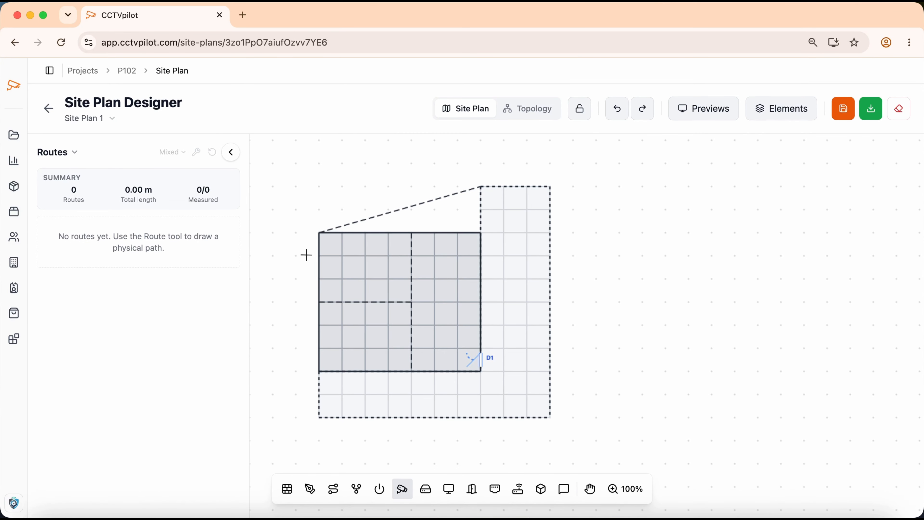
{"action": "left_click", "coordinate": [303, 225]}
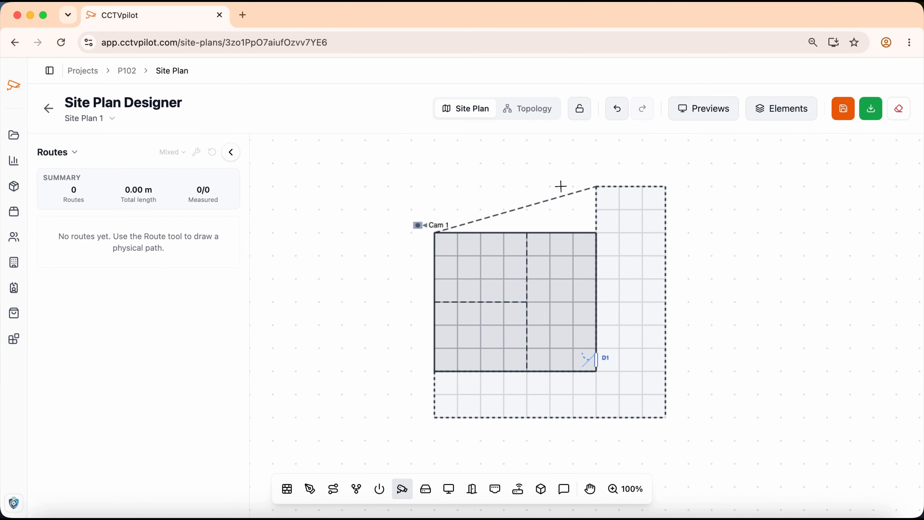
{"action": "left_click", "coordinate": [669, 171]}
{"action": "left_click", "coordinate": [679, 429]}
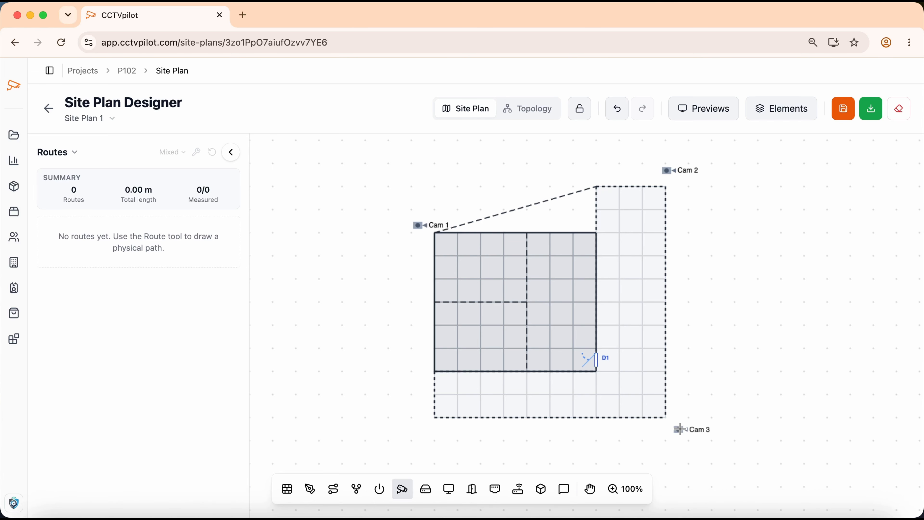
{"action": "left_click", "coordinate": [430, 438]}
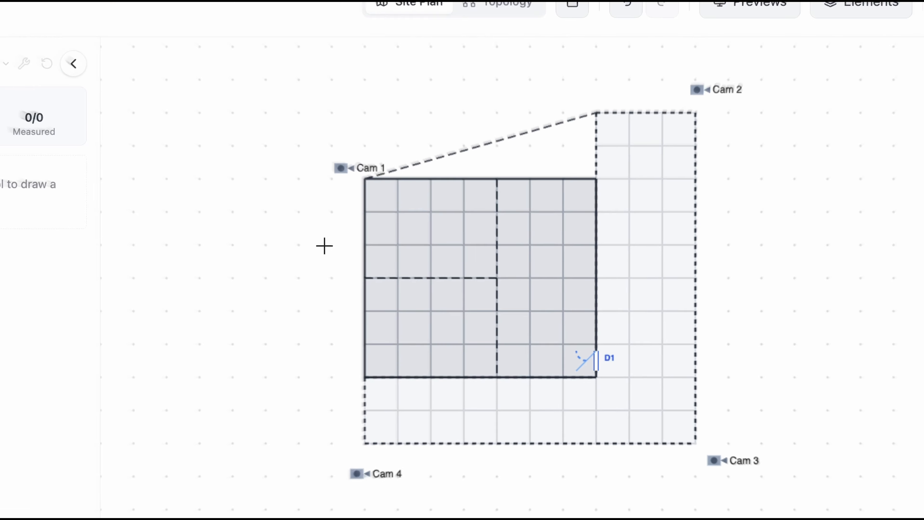
Step: Open Cam 1's settings and save its name as Cam 1
{"action": "left_click", "coordinate": [268, 114]}
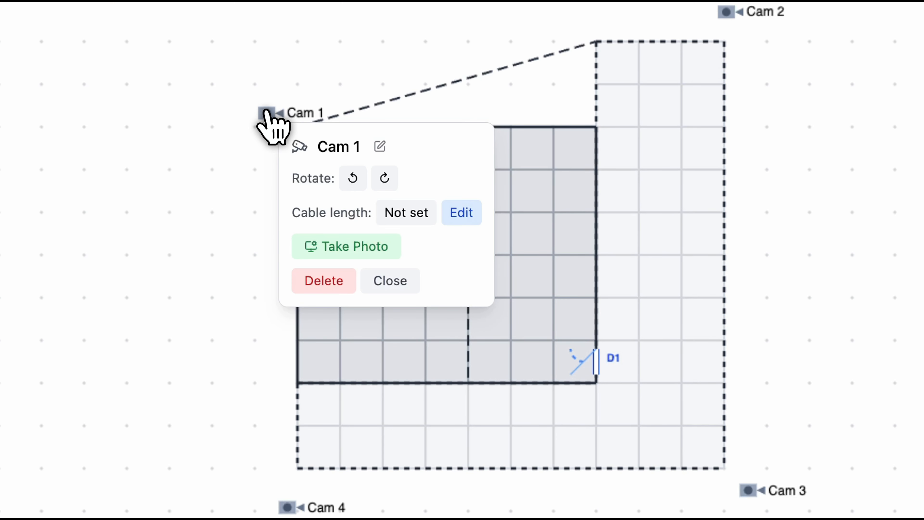
{"action": "left_click", "coordinate": [380, 147]}
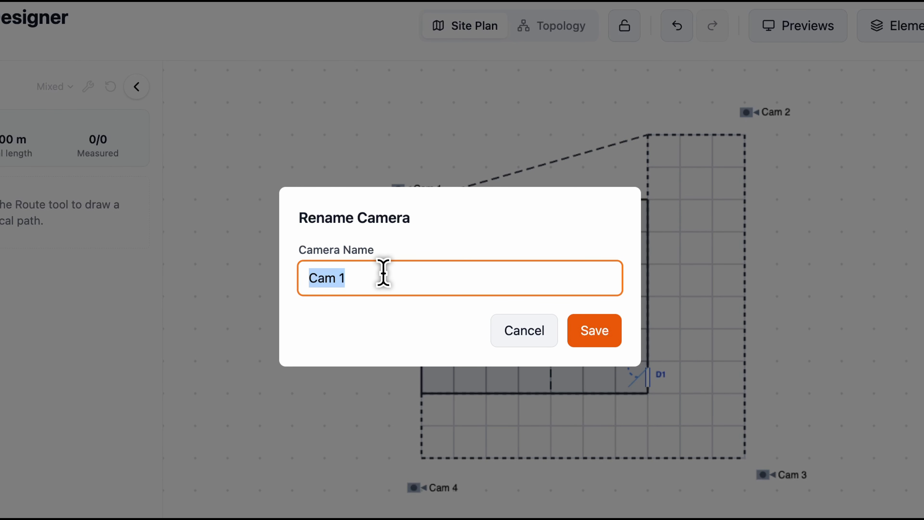
{"action": "left_click", "coordinate": [583, 333]}
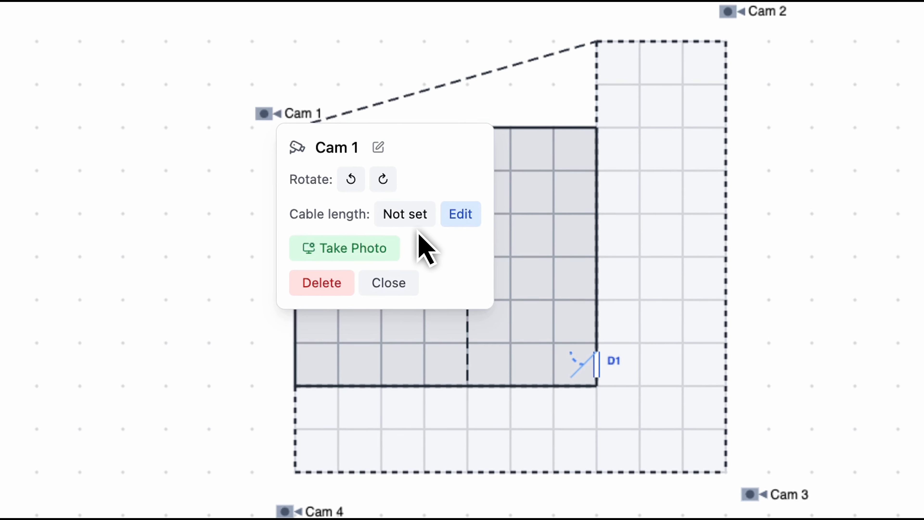
Step: Rotate Cam 1 counterclockwise until its arrow sits diagonally at the camera's upper right
{"action": "left_click", "coordinate": [348, 178]}
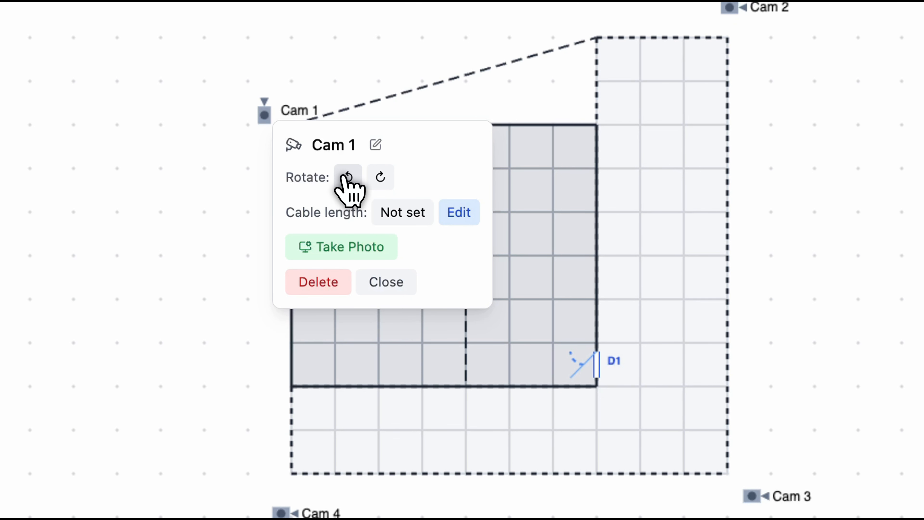
{"action": "left_click", "coordinate": [344, 178]}
{"action": "left_click", "coordinate": [344, 179]}
{"action": "left_click", "coordinate": [344, 178]}
{"action": "left_click", "coordinate": [344, 179]}
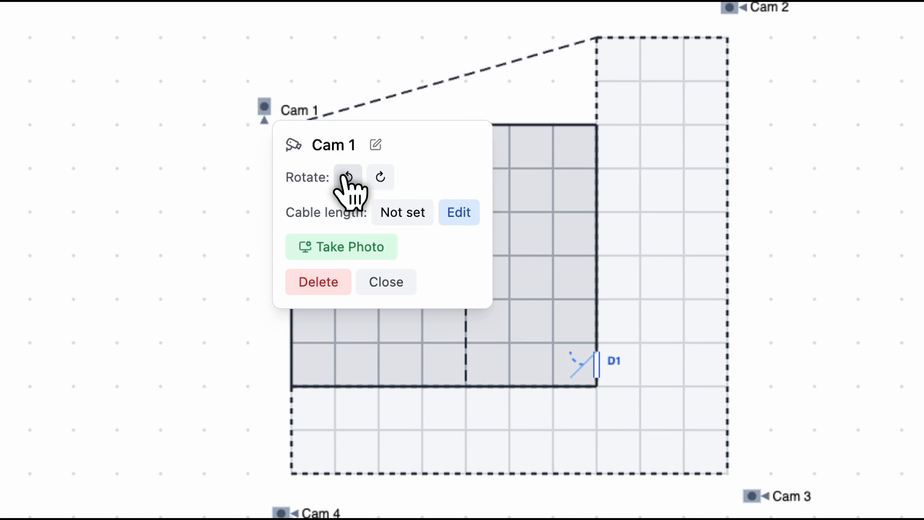
{"action": "left_click", "coordinate": [344, 179]}
{"action": "left_click", "coordinate": [344, 178]}
{"action": "left_click", "coordinate": [344, 178]}
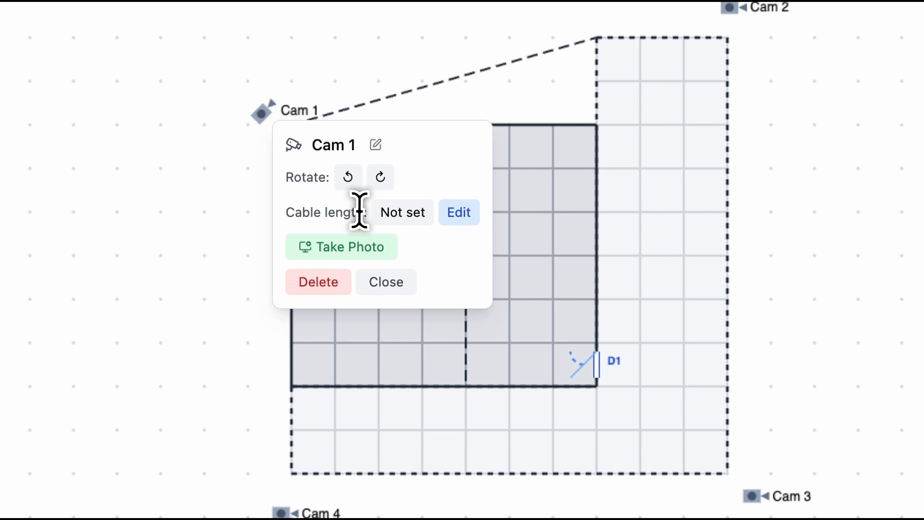
Step: Set Cam 1's cable length to 3 feet
{"action": "left_click", "coordinate": [460, 214]}
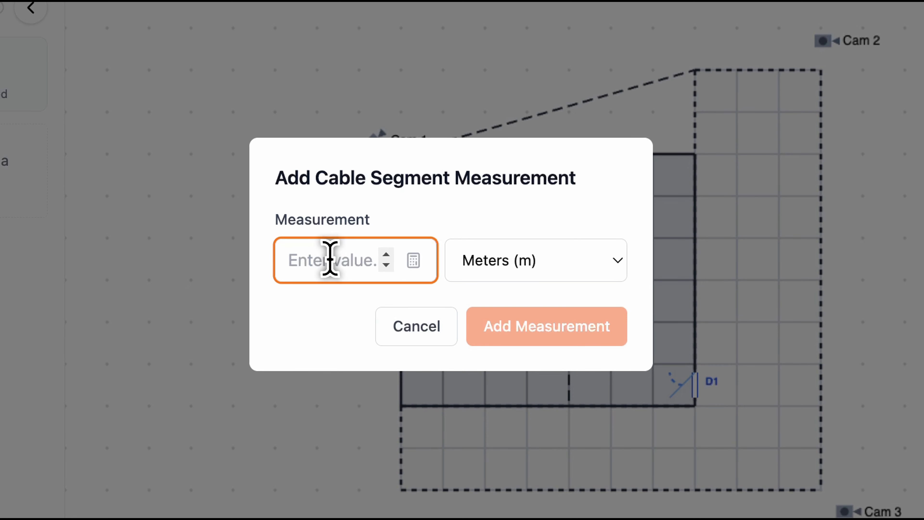
{"action": "type", "text": "3"}
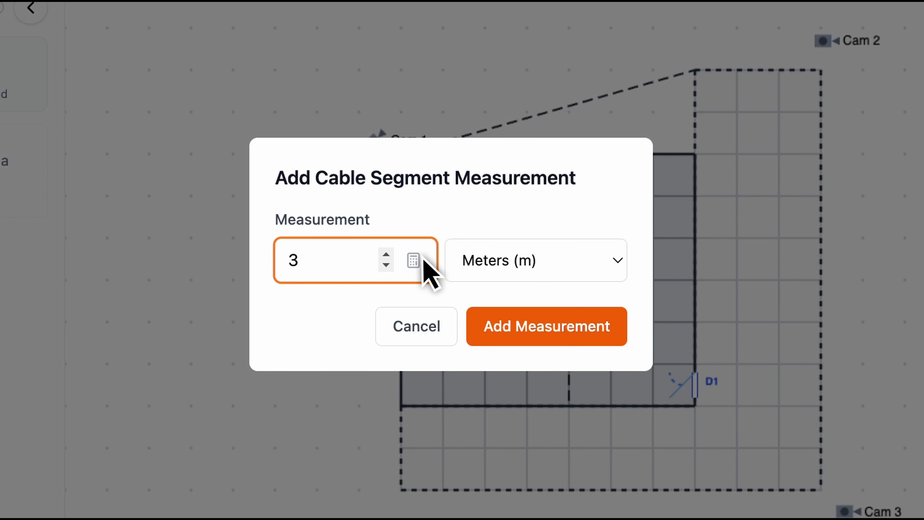
{"action": "left_click", "coordinate": [517, 255]}
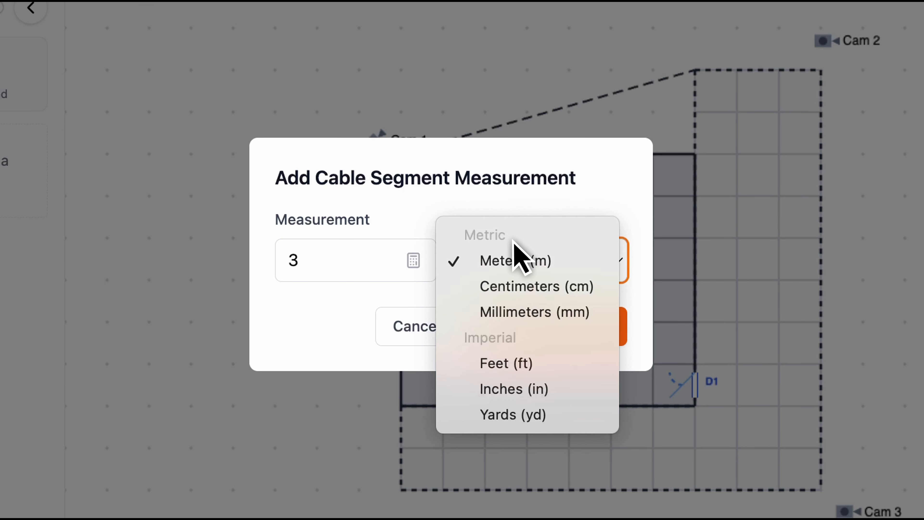
{"action": "left_click", "coordinate": [516, 363]}
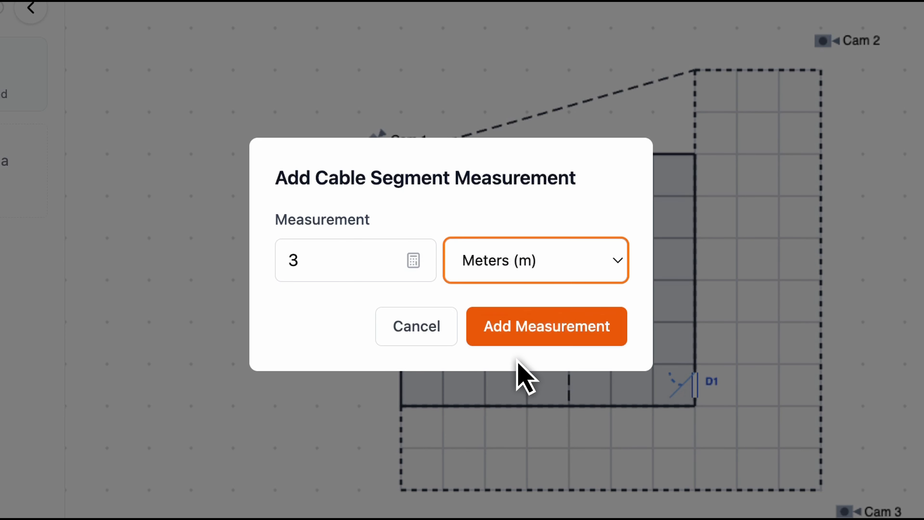
{"action": "left_click", "coordinate": [552, 333]}
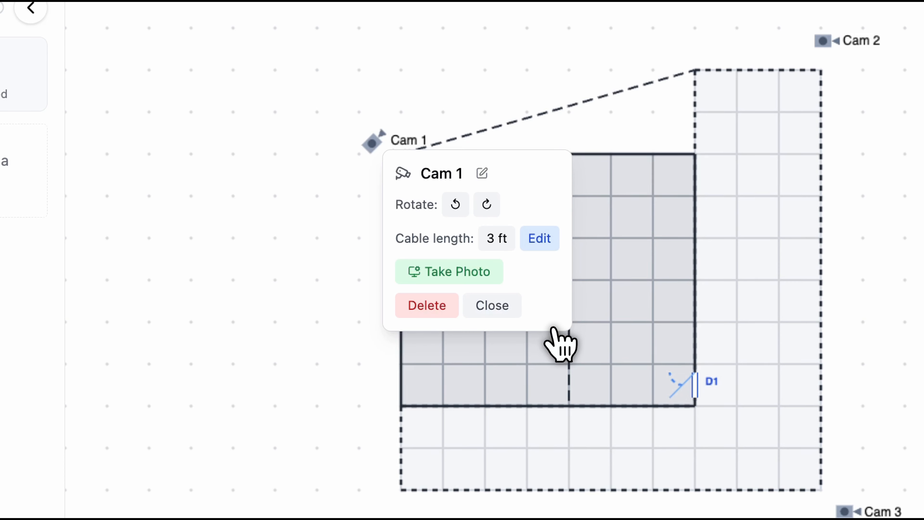
Step: Attach New Project-8.png as Cam 1's photo and check it in the camera previews
{"action": "left_click", "coordinate": [451, 270]}
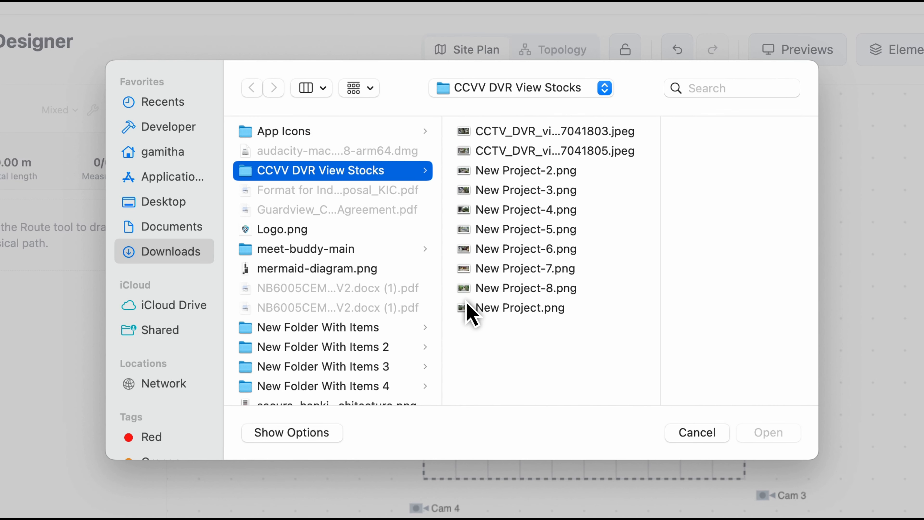
{"action": "double_click", "coordinate": [520, 288]}
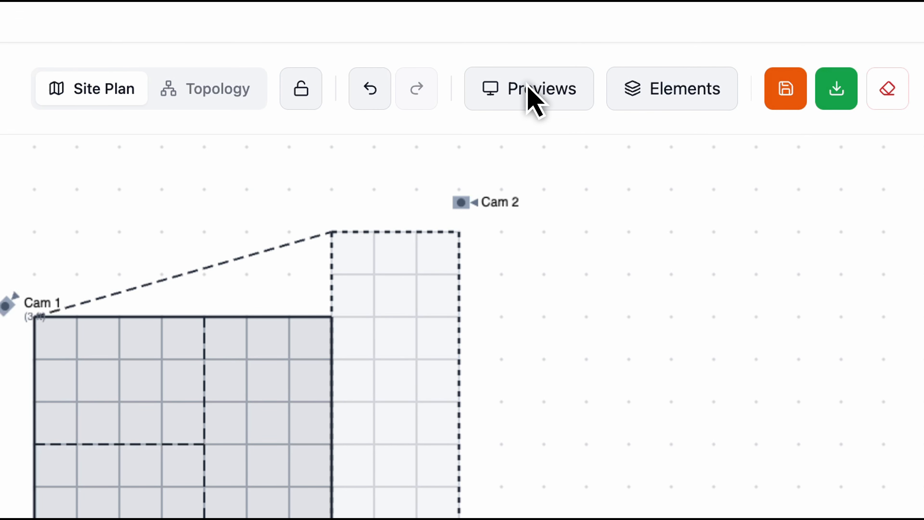
{"action": "left_click", "coordinate": [530, 89]}
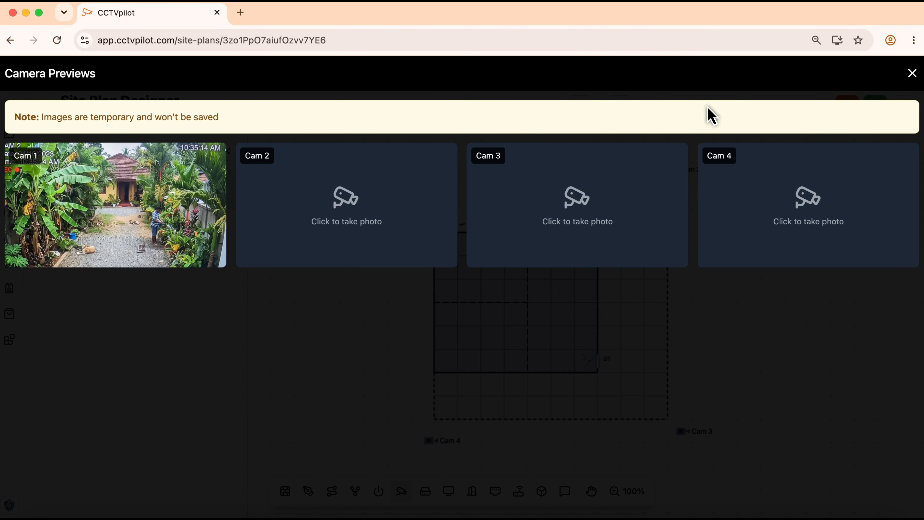
{"action": "left_click", "coordinate": [912, 73]}
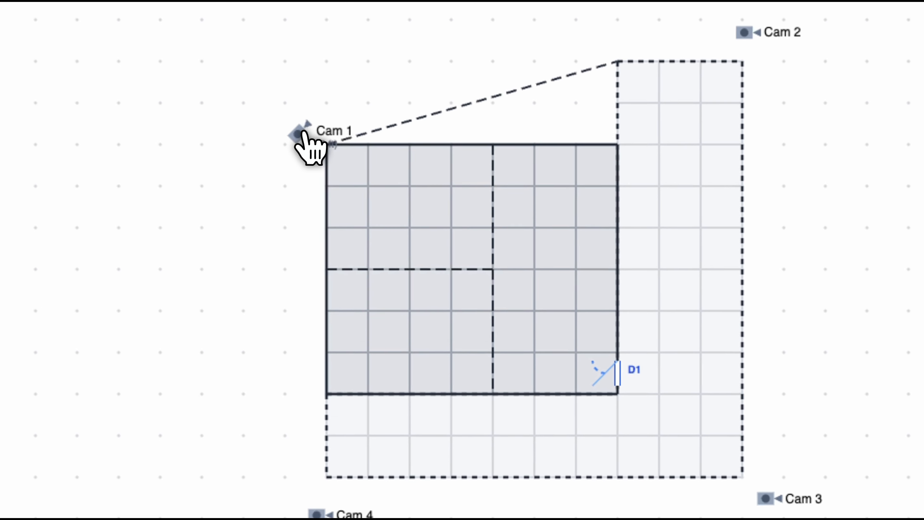
{"action": "left_click", "coordinate": [419, 225]}
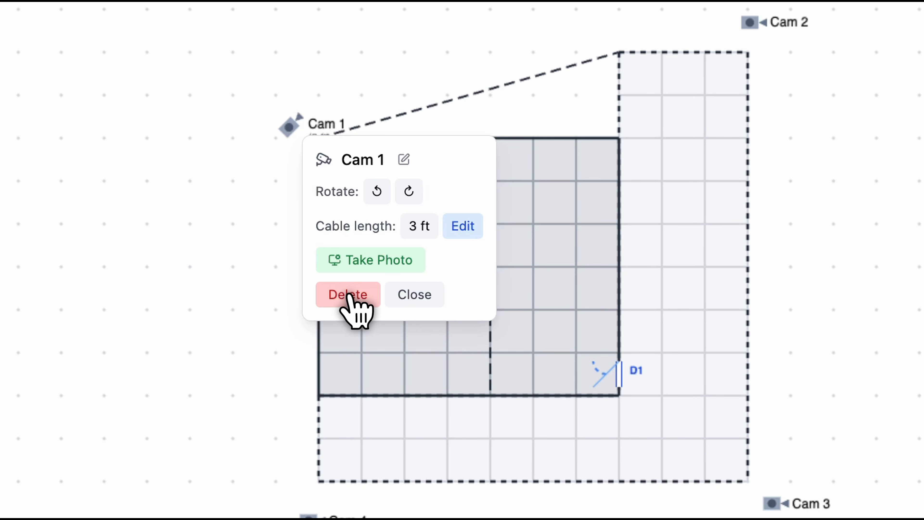
{"action": "left_click", "coordinate": [411, 295]}
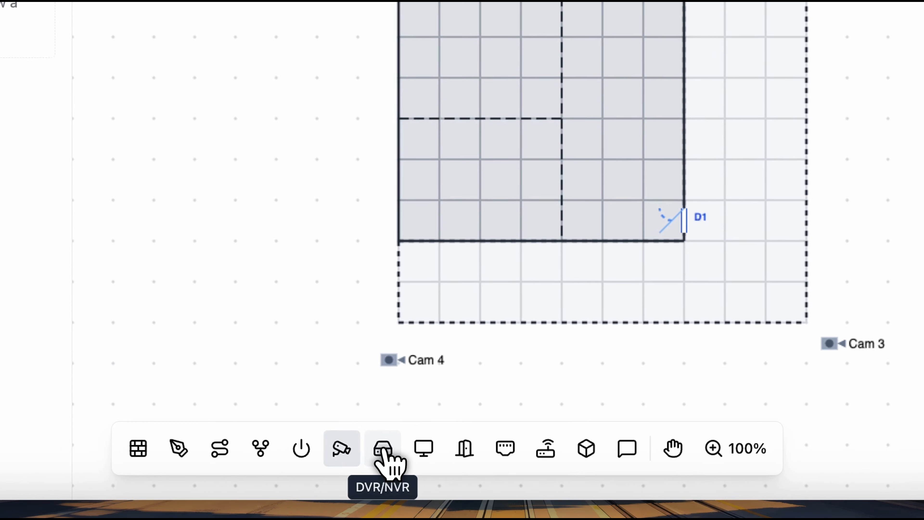
Step: Place a DVR/NVR inside the building beside the junction of the dashed interior walls and rename it DVR 1
{"action": "left_click", "coordinate": [425, 490]}
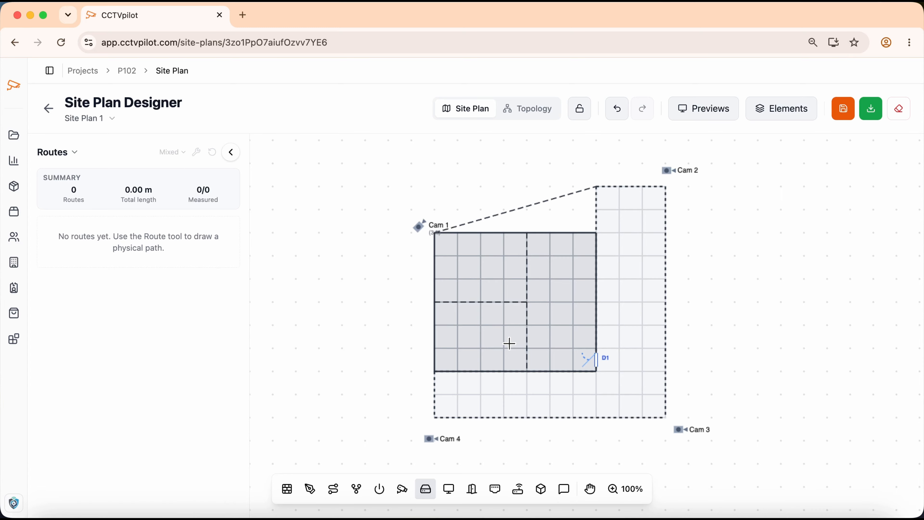
{"action": "left_click", "coordinate": [520, 296]}
{"action": "left_click", "coordinate": [524, 296]}
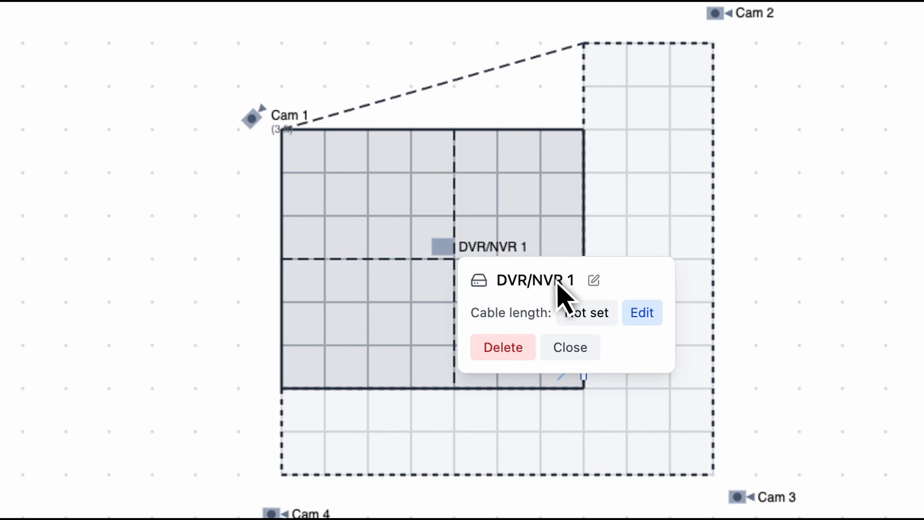
{"action": "left_click", "coordinate": [593, 281]}
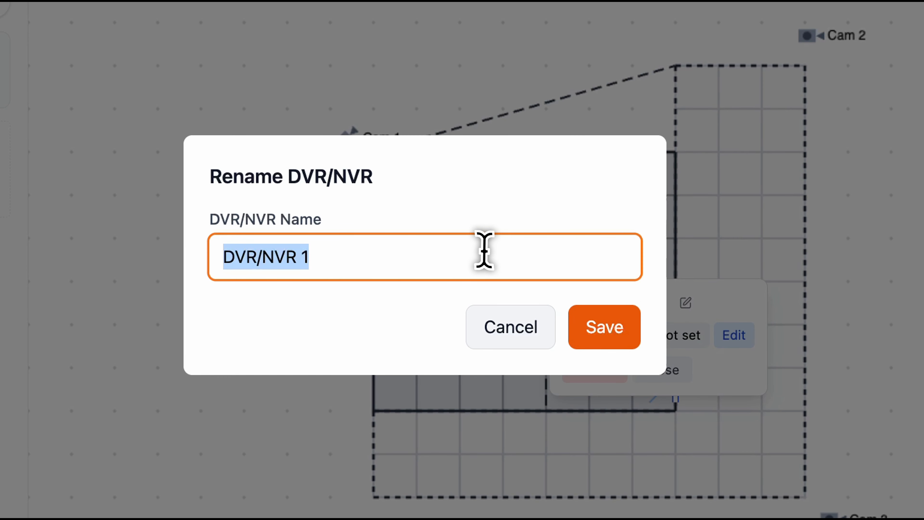
{"action": "left_click", "coordinate": [476, 251]}
{"action": "key", "text": "BackSpace"}
{"action": "key", "text": "BackSpace"}
{"action": "key", "text": "BackSpace"}
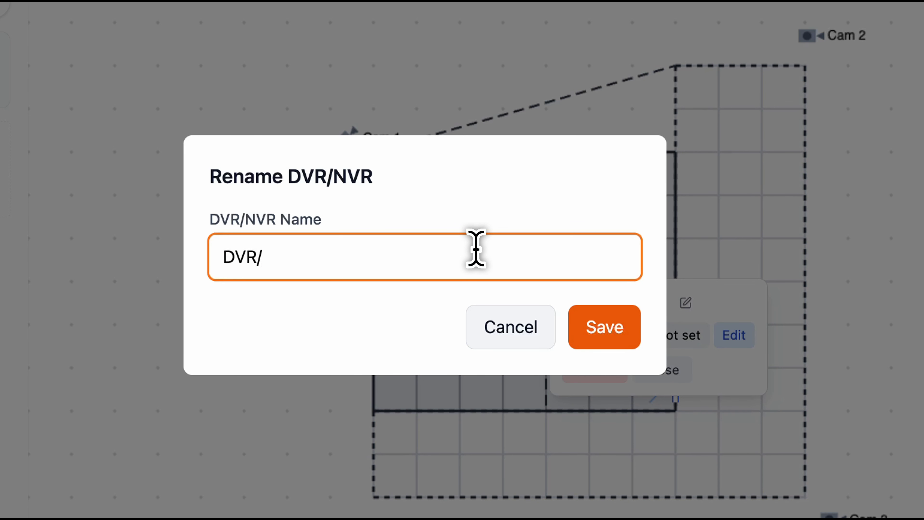
{"action": "type", "text": "1"}
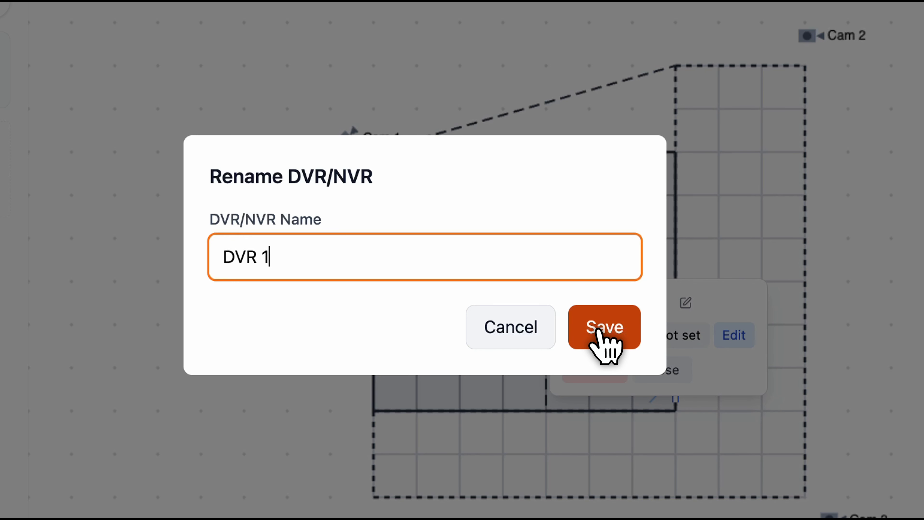
{"action": "left_click", "coordinate": [538, 302]}
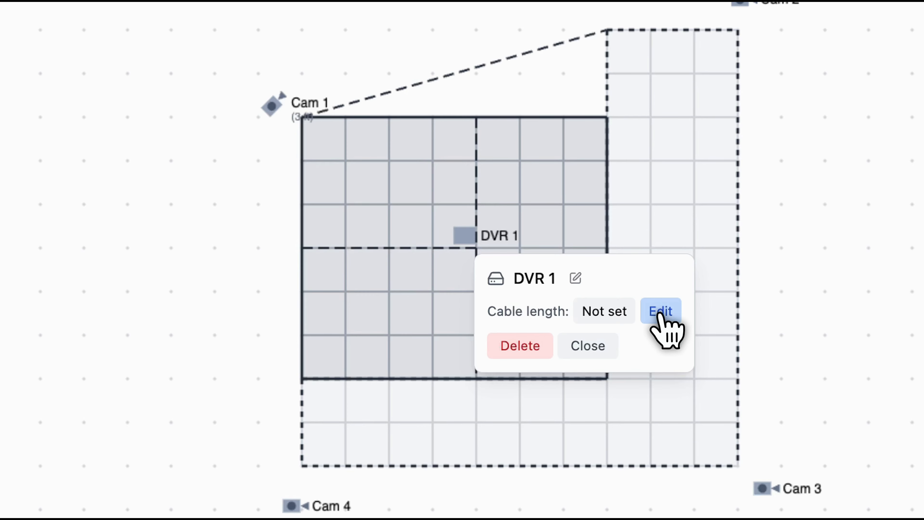
Step: Set DVR 1's cable length to 1 meter and close its settings
{"action": "left_click", "coordinate": [659, 313]}
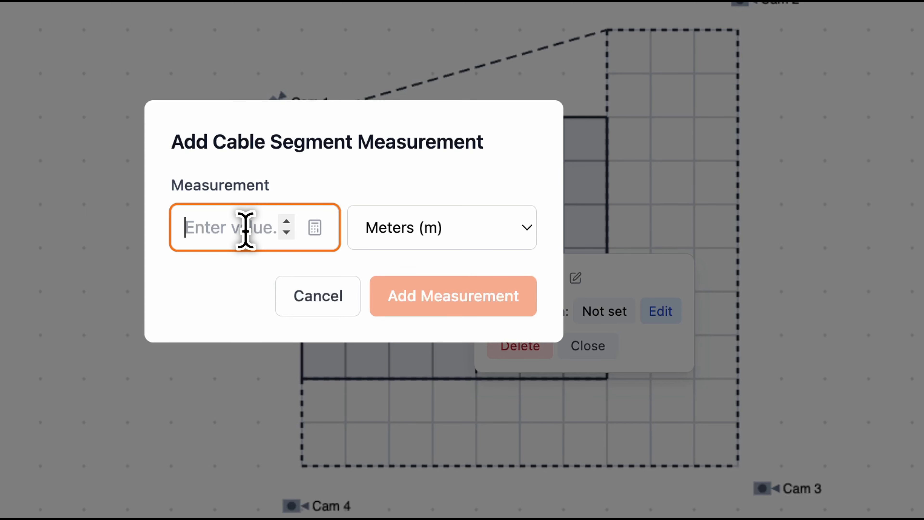
{"action": "type", "text": "1"}
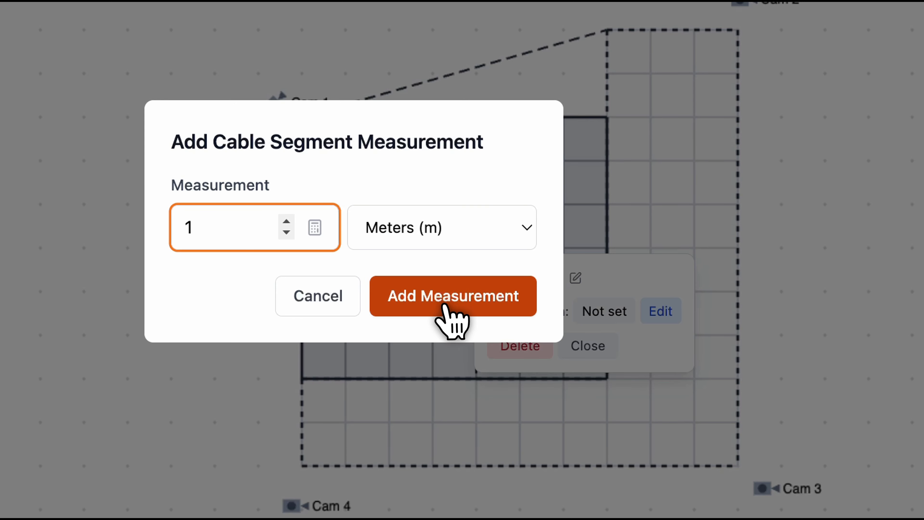
{"action": "left_click", "coordinate": [466, 299]}
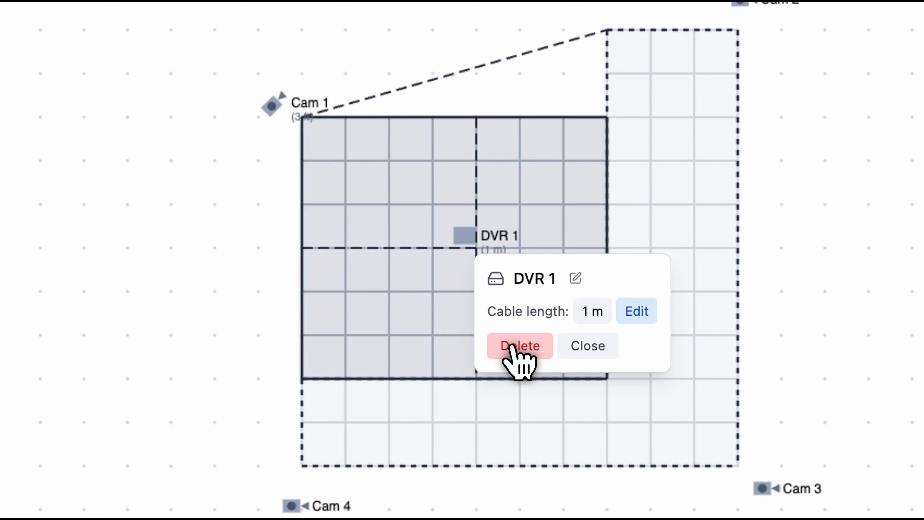
{"action": "left_click", "coordinate": [577, 339]}
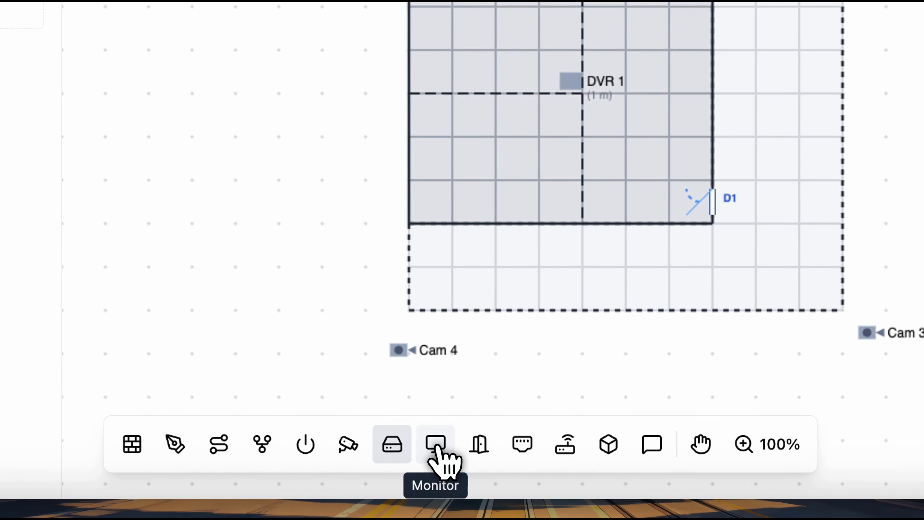
Step: Place a monitor in the upper-right part of the building near the east wall and rename it TV
{"action": "left_click", "coordinate": [435, 445]}
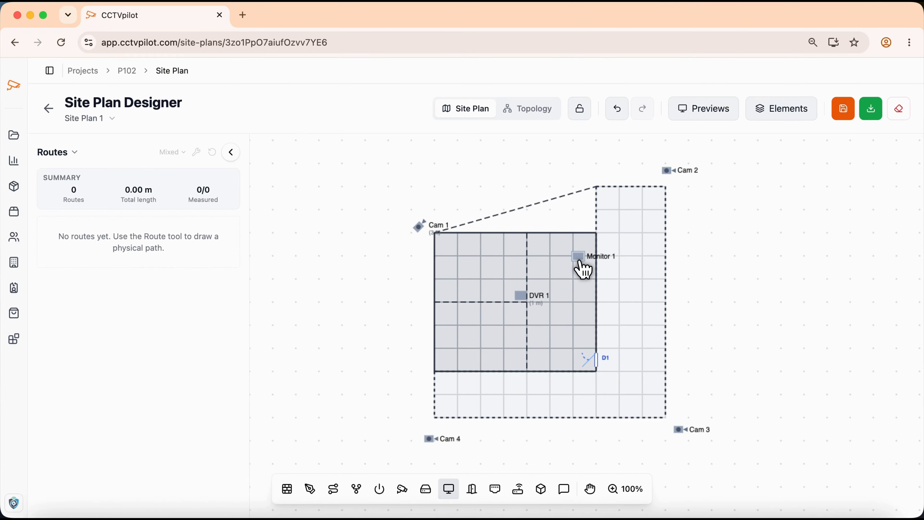
{"action": "left_click", "coordinate": [579, 259]}
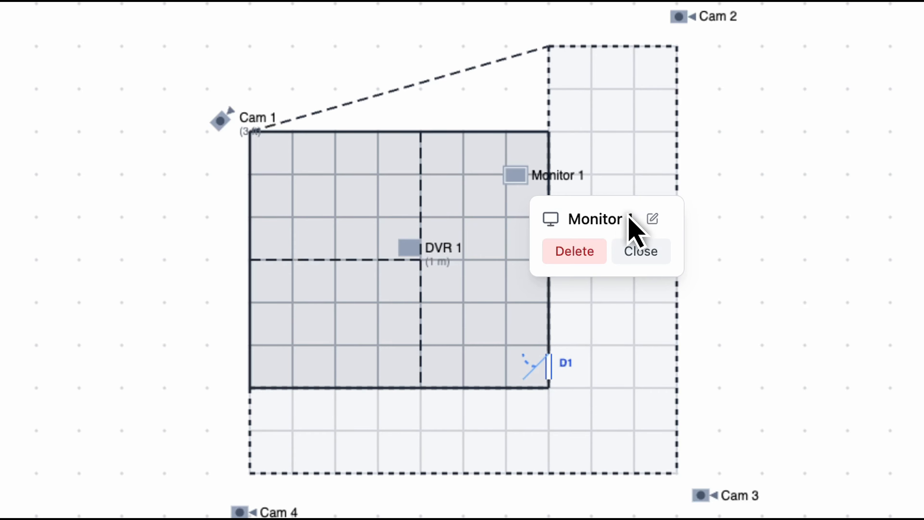
{"action": "left_click", "coordinate": [652, 219]}
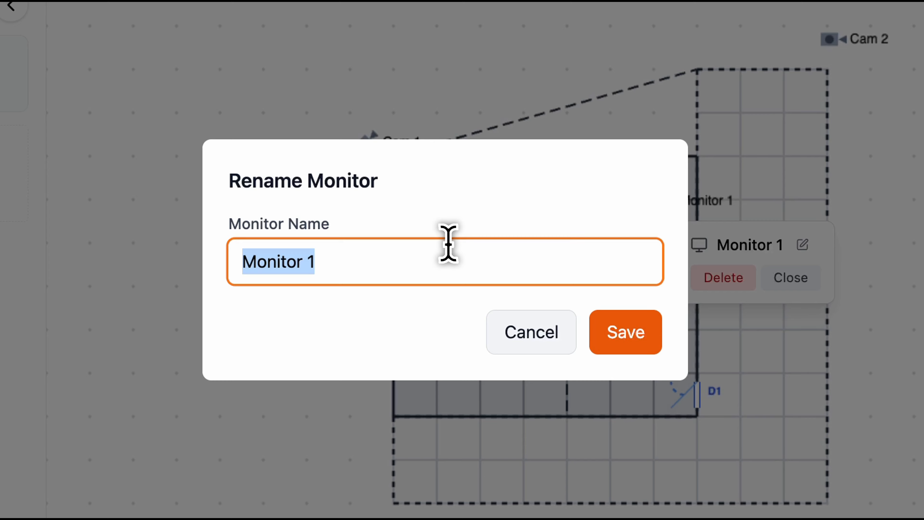
{"action": "type", "text": "TV"}
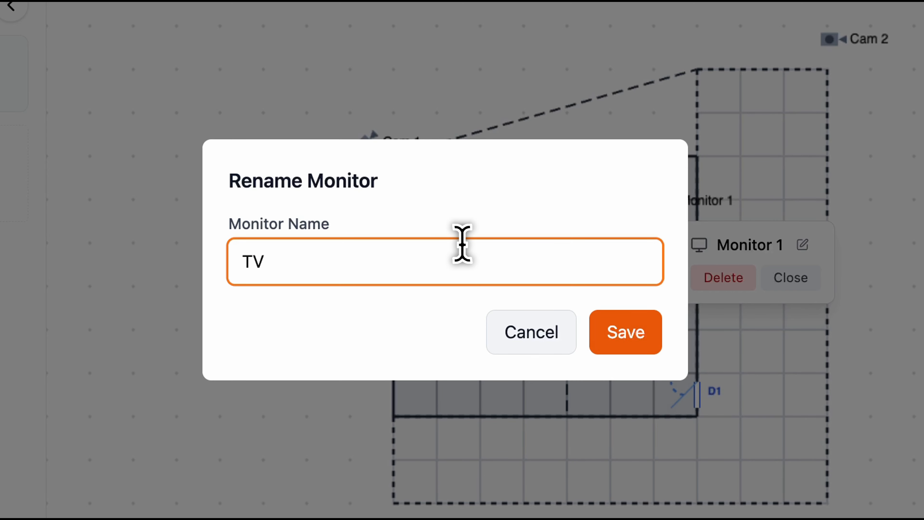
{"action": "left_click", "coordinate": [618, 340]}
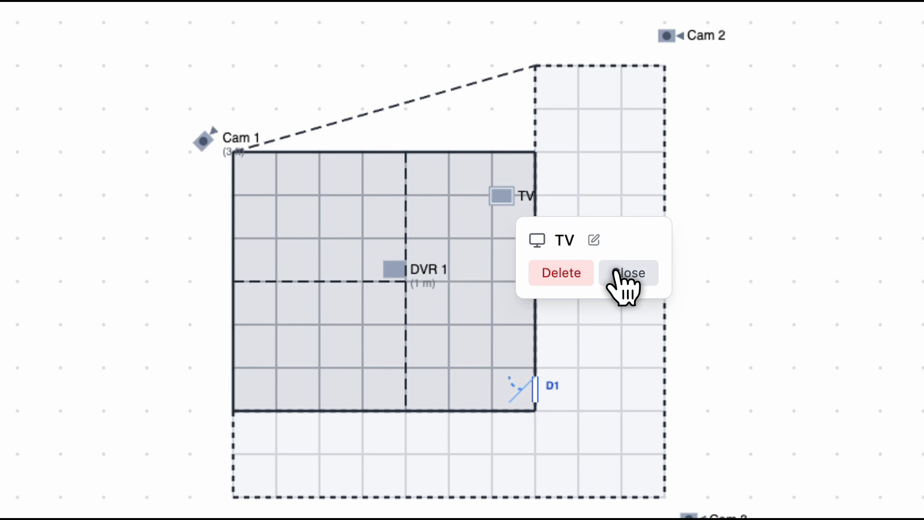
{"action": "left_click", "coordinate": [626, 277]}
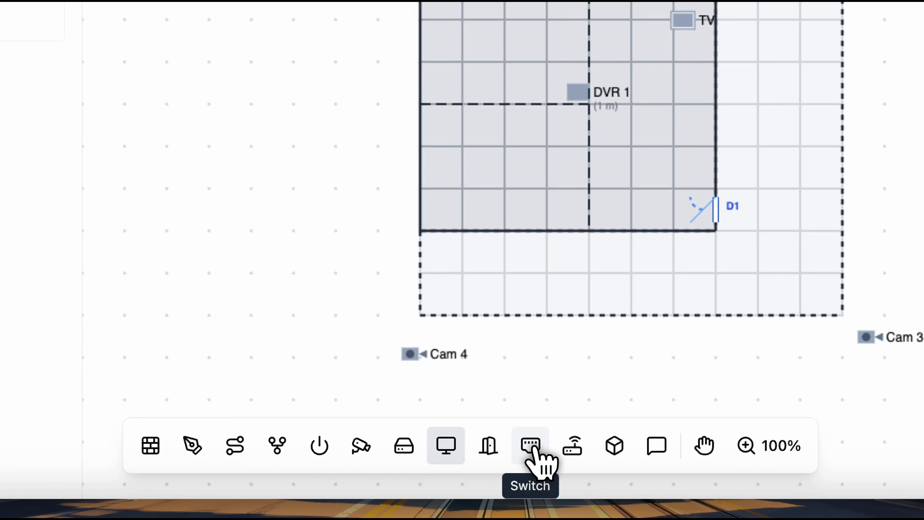
Step: Place a network switch below the TV near the building's east wall and rename it Switch
{"action": "left_click", "coordinate": [531, 446]}
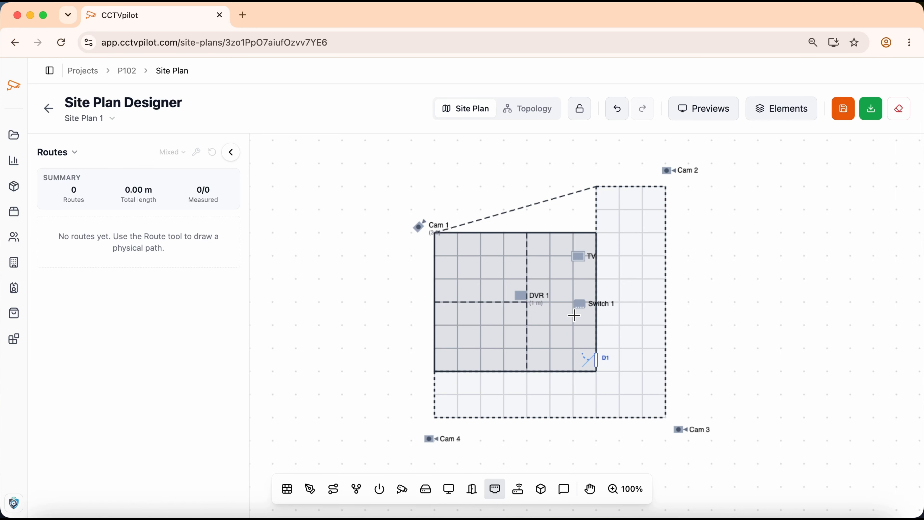
{"action": "left_click", "coordinate": [580, 307]}
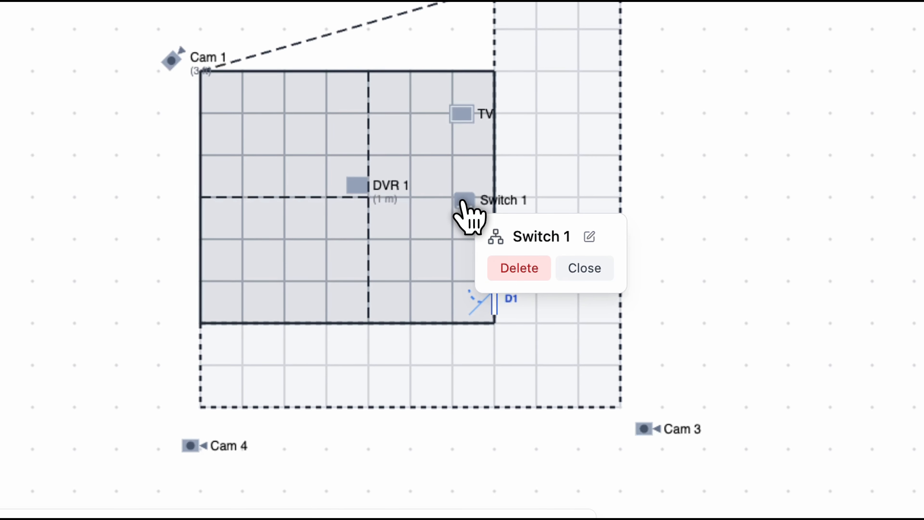
{"action": "left_click", "coordinate": [588, 236]}
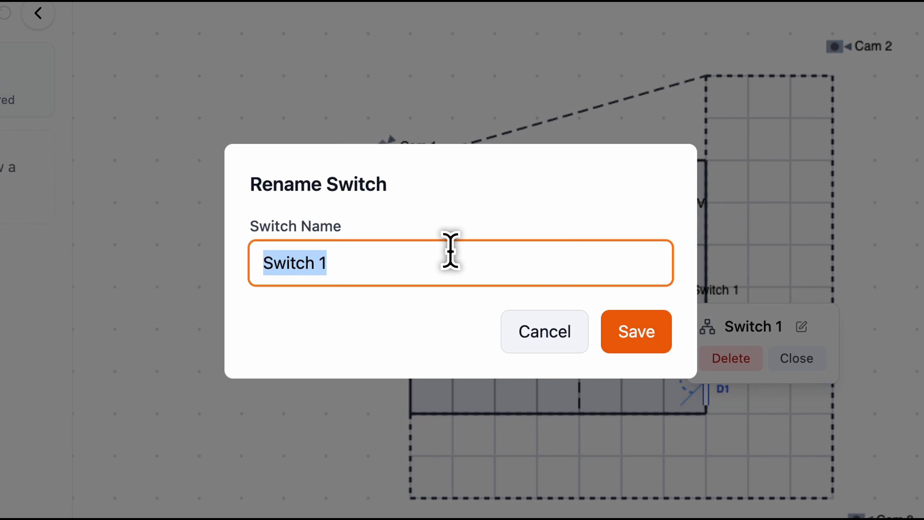
{"action": "left_click", "coordinate": [450, 254]}
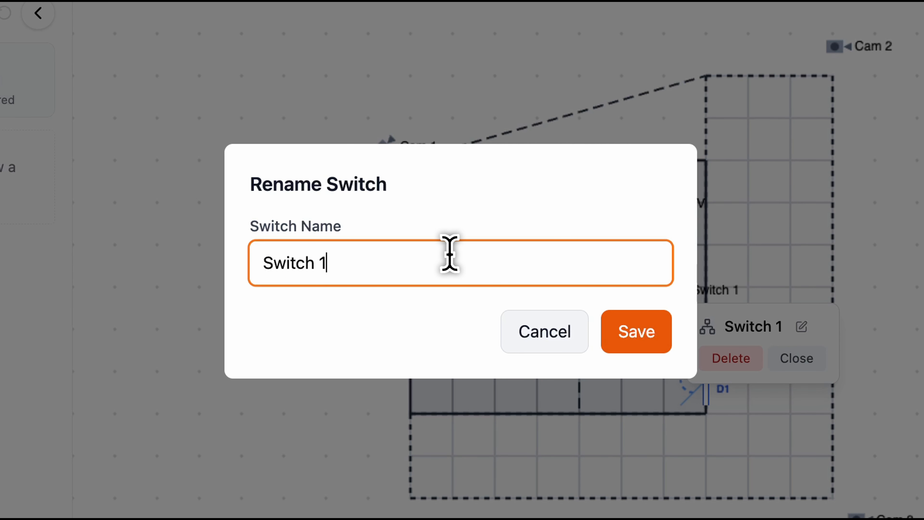
{"action": "left_click", "coordinate": [632, 327]}
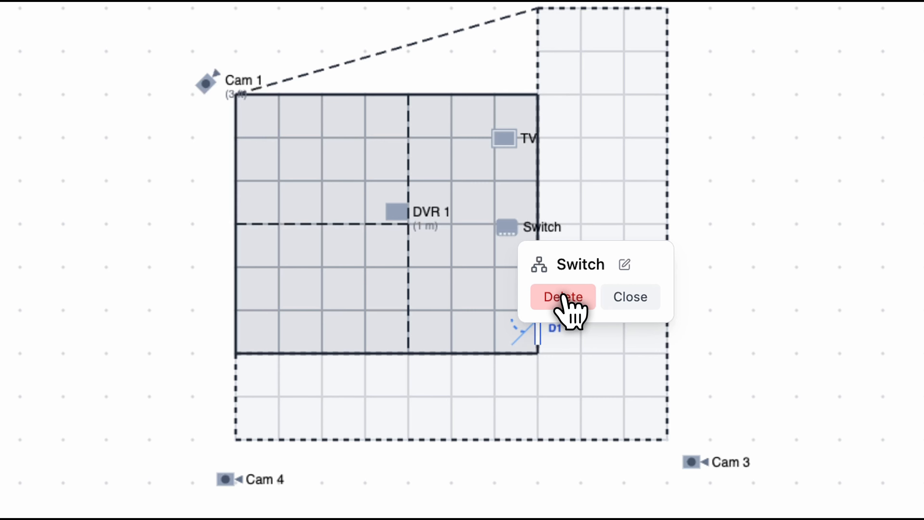
{"action": "left_click", "coordinate": [619, 297]}
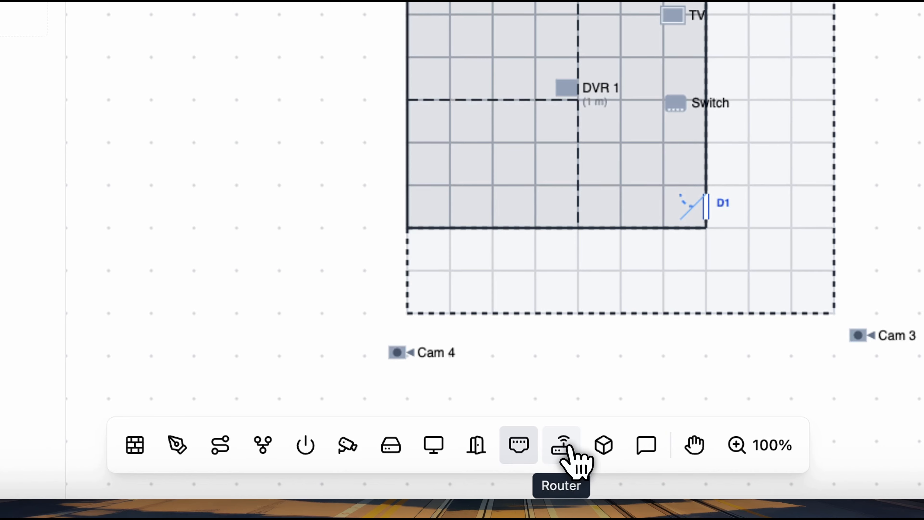
Step: Place a router below the switch, just above door D1, and rename it Router
{"action": "left_click", "coordinate": [567, 447]}
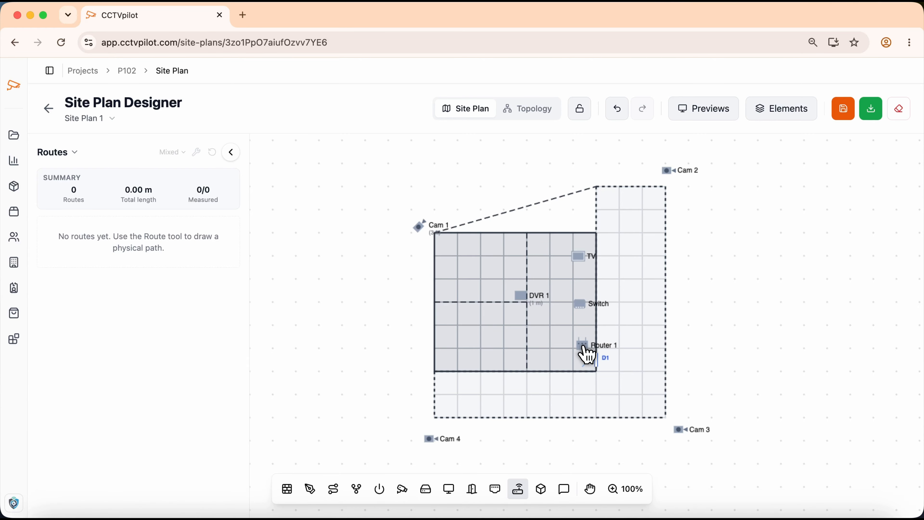
{"action": "left_click", "coordinate": [587, 355]}
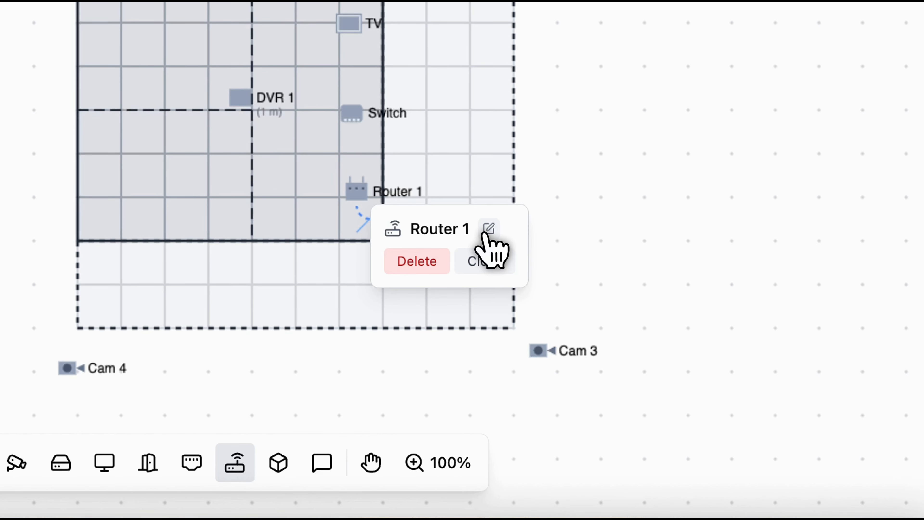
{"action": "left_click", "coordinate": [487, 230]}
{"action": "left_click", "coordinate": [446, 269]}
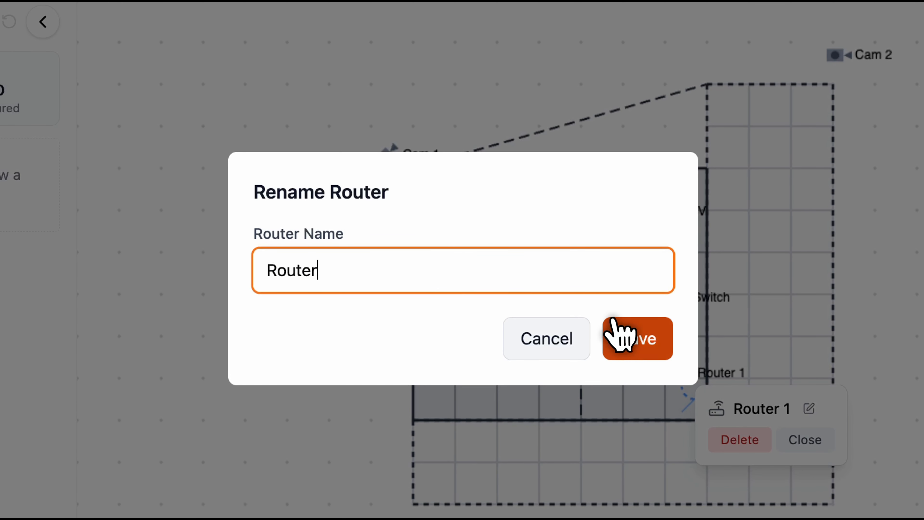
{"action": "left_click", "coordinate": [624, 335]}
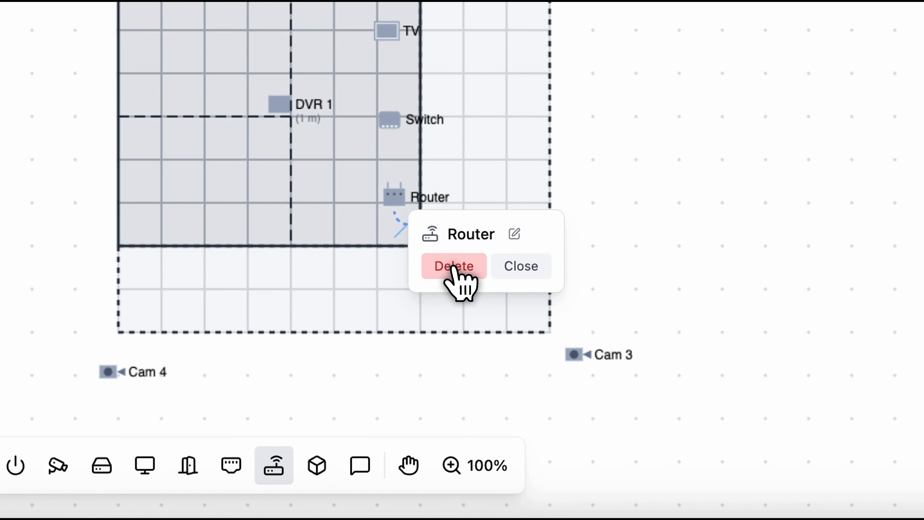
{"action": "left_click", "coordinate": [522, 268]}
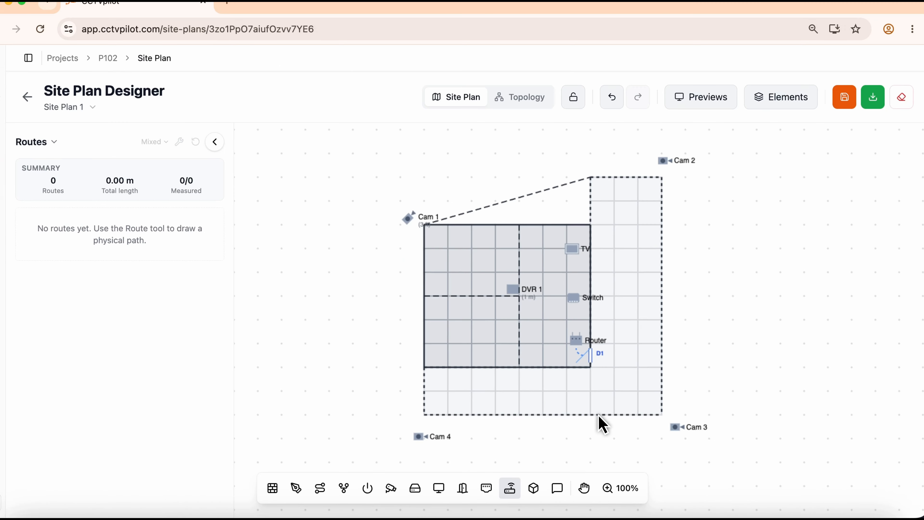
Step: Place a custom device outside the dotted boundary on the plan's east side and rename it Alarm
{"action": "left_click", "coordinate": [537, 494]}
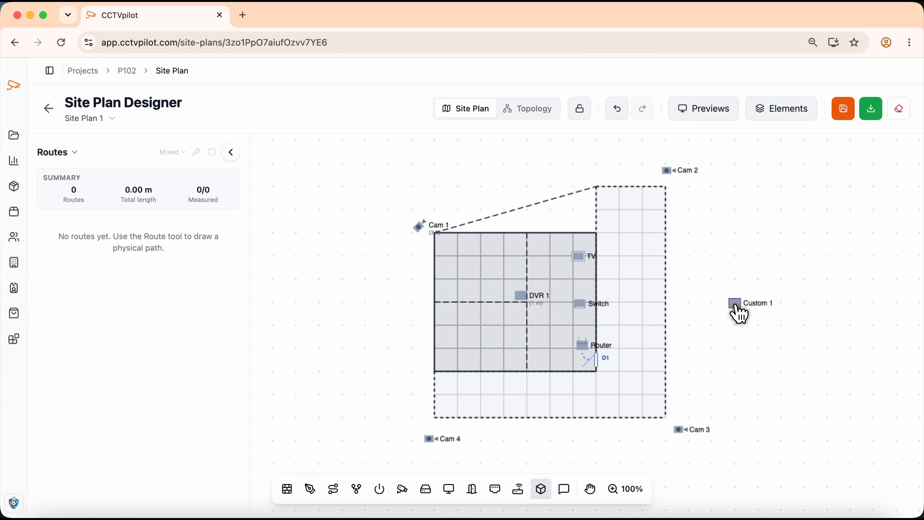
{"action": "left_click", "coordinate": [736, 308]}
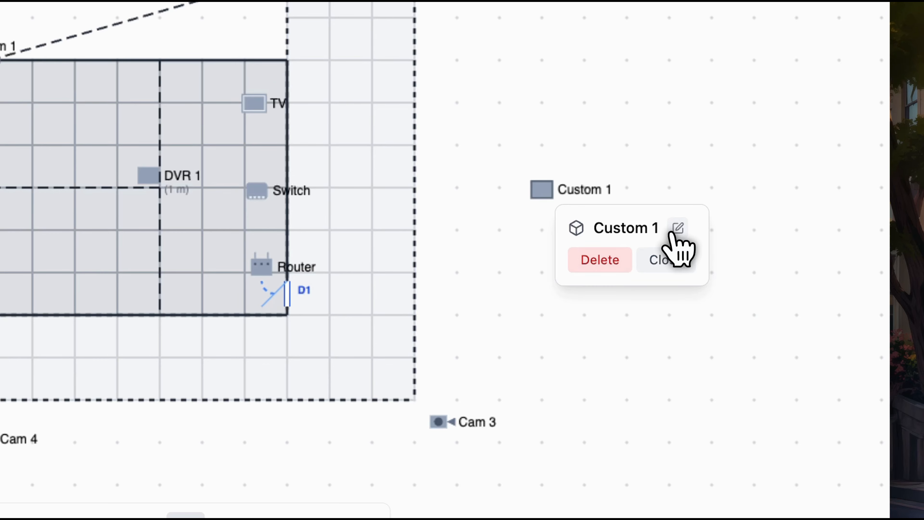
{"action": "left_click", "coordinate": [678, 228]}
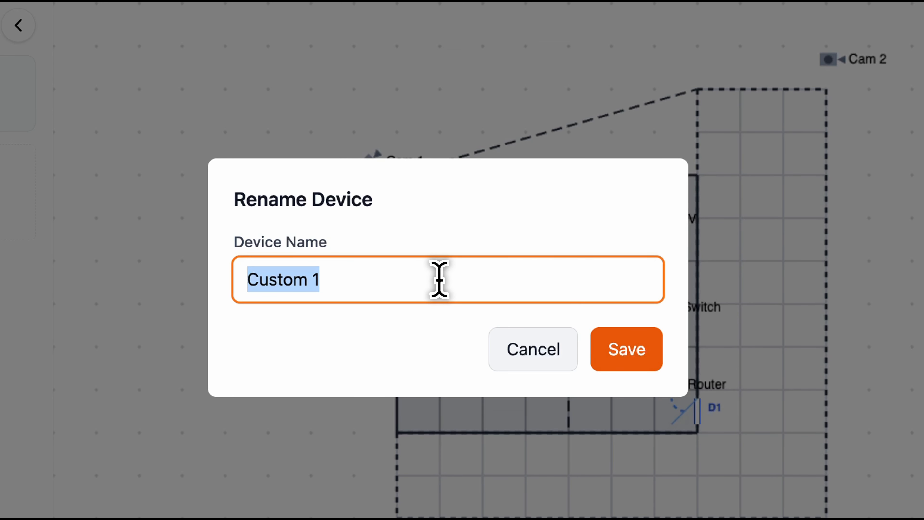
{"action": "type", "text": "Alarm"}
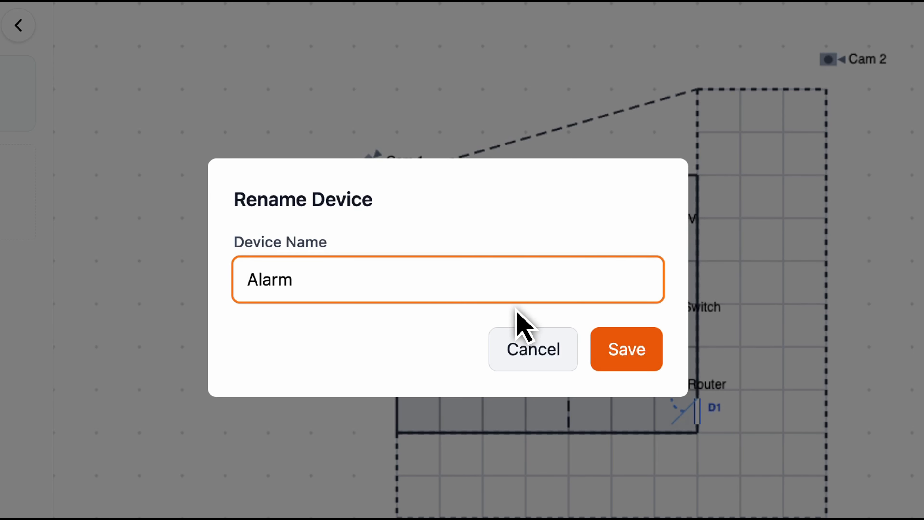
{"action": "left_click", "coordinate": [623, 355]}
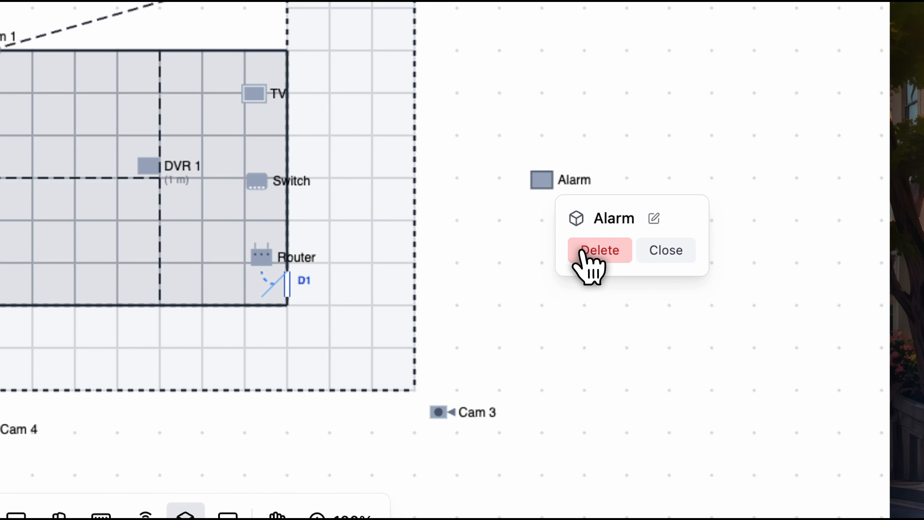
{"action": "left_click", "coordinate": [669, 250]}
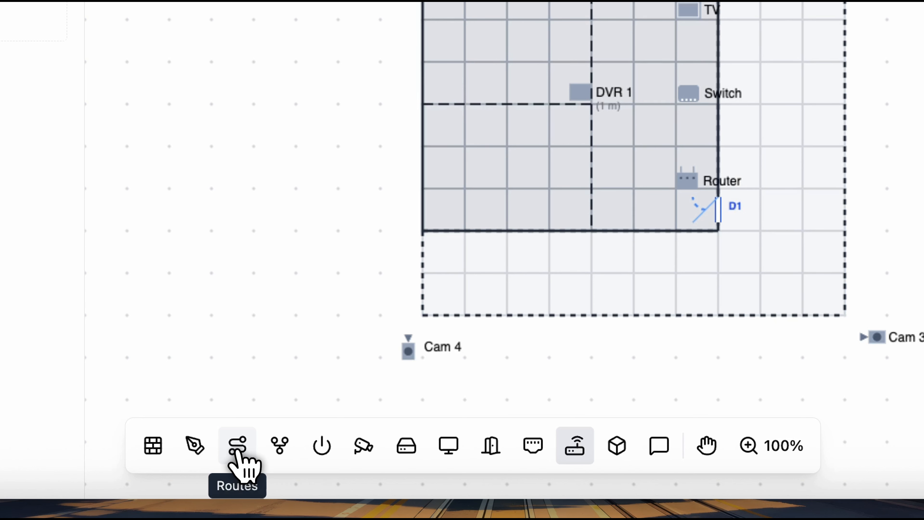
Step: Draw a cable route from Cam 3 through Cam 2 and Cam 1, around the building's west side to DVR 1
{"action": "left_click", "coordinate": [237, 450]}
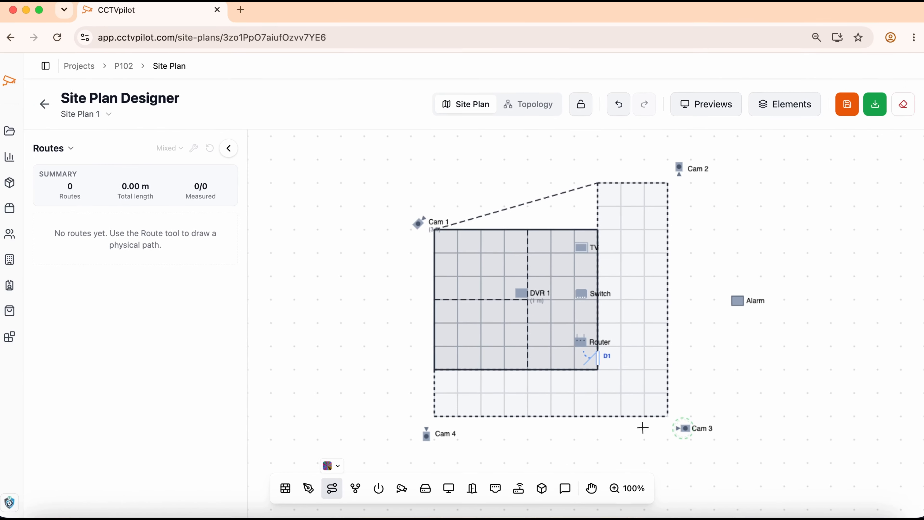
{"action": "left_click", "coordinate": [684, 431]}
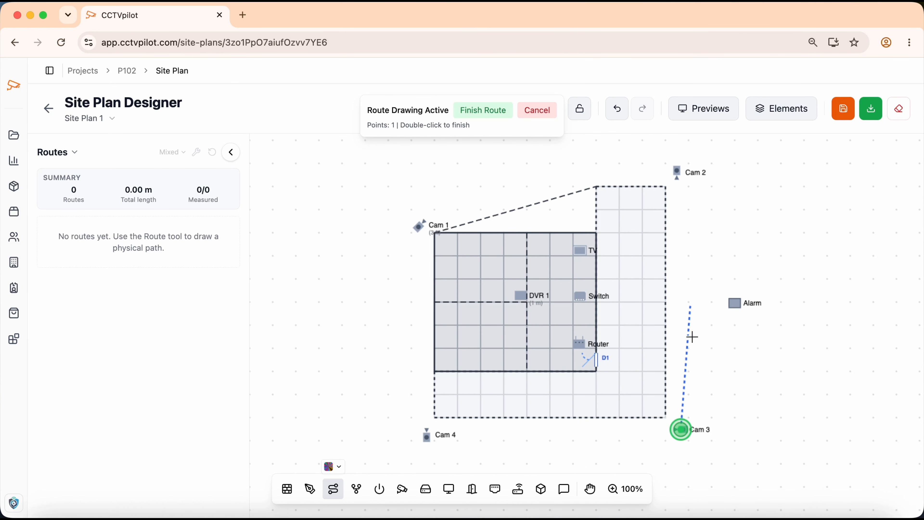
{"action": "left_click", "coordinate": [677, 171]}
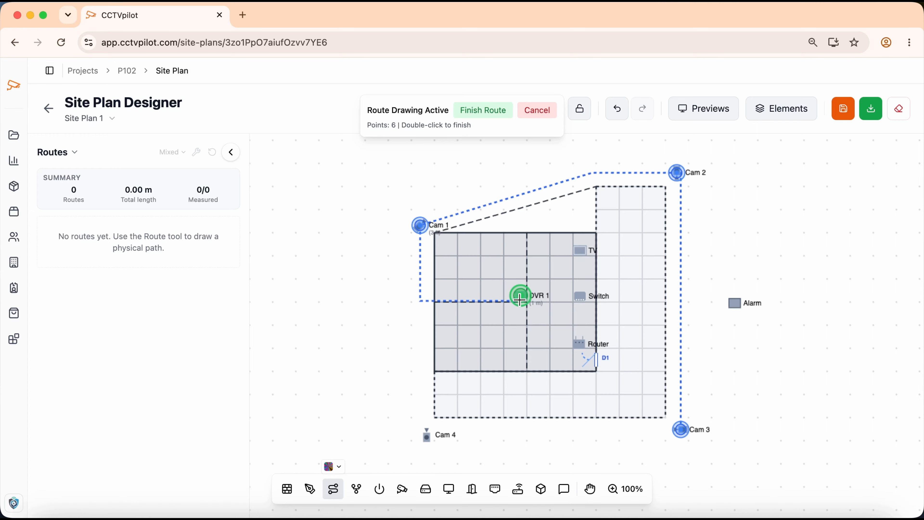
{"action": "left_click", "coordinate": [481, 109]}
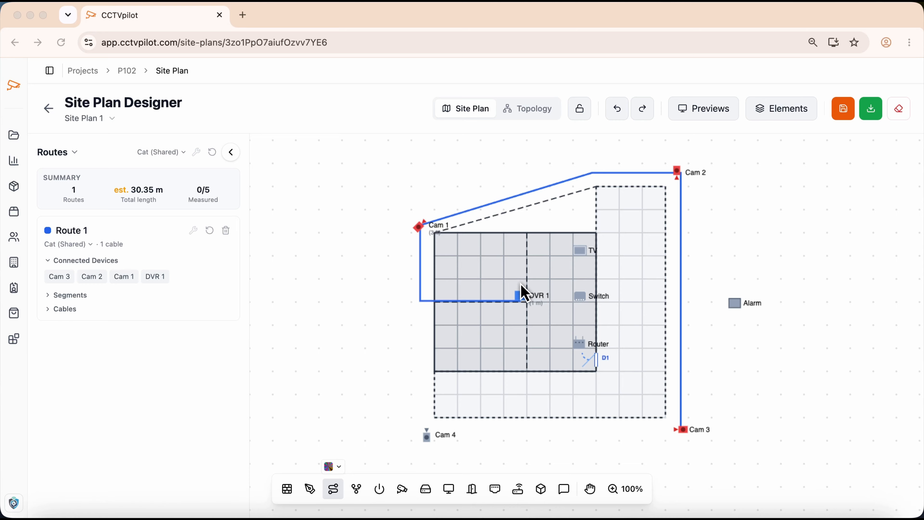
Step: Draw a second cable route from DVR 1 straight across to the Switch
{"action": "left_click", "coordinate": [520, 291]}
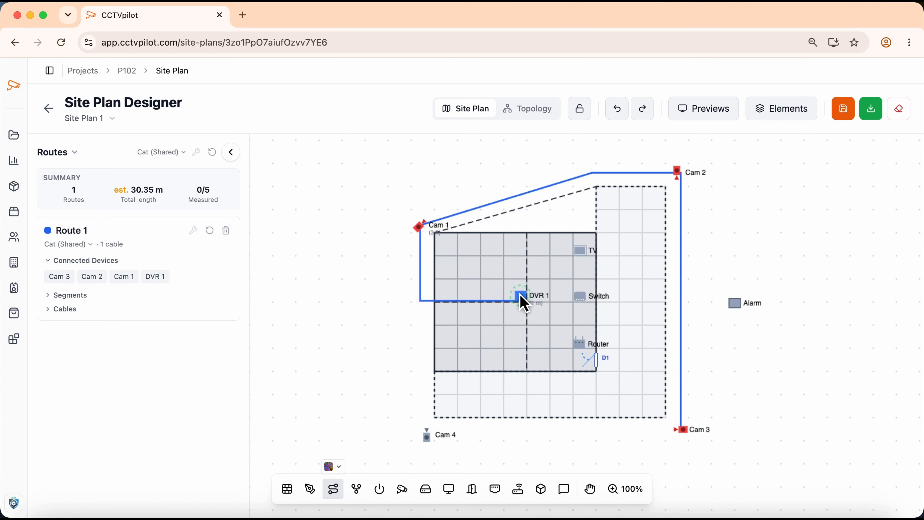
{"action": "left_click", "coordinate": [522, 293]}
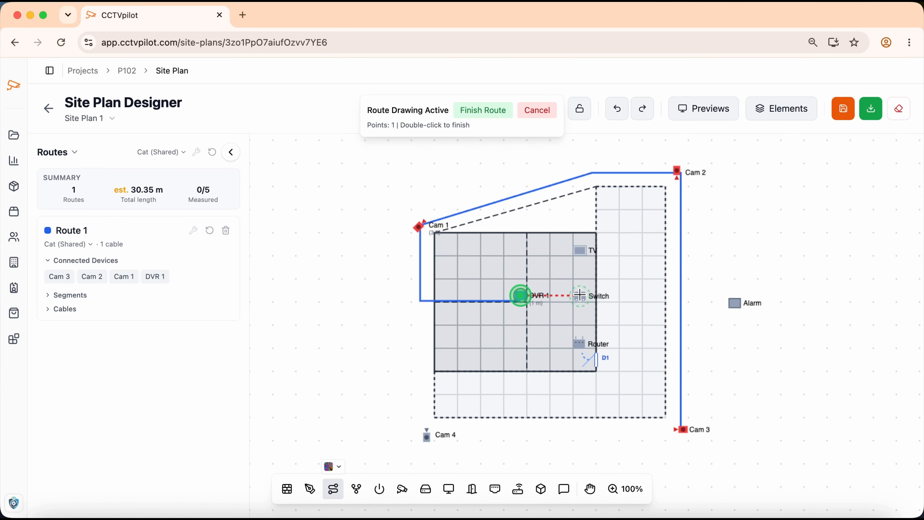
{"action": "left_click", "coordinate": [580, 295]}
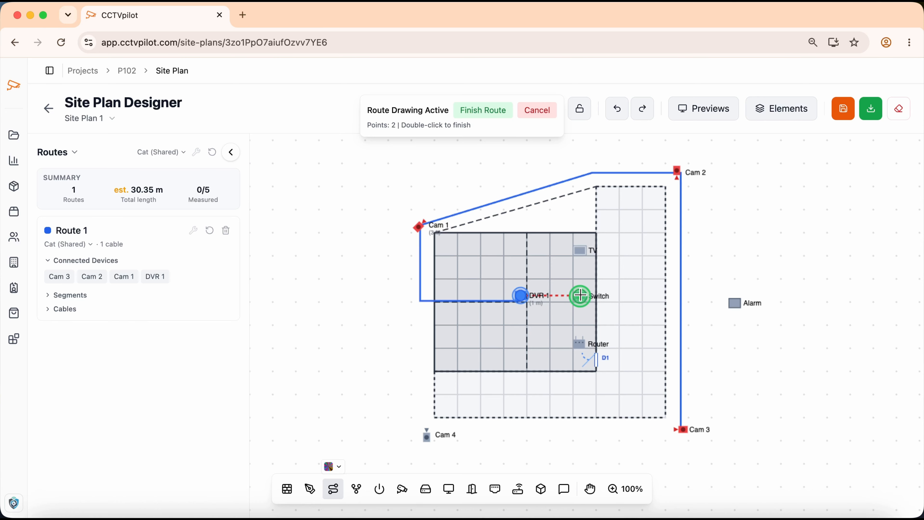
{"action": "left_click", "coordinate": [482, 110]}
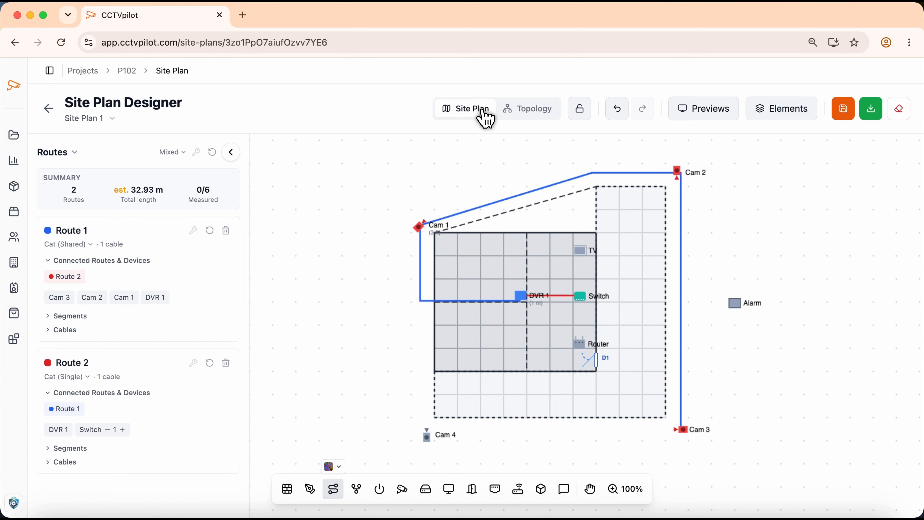
Step: Draw a third cable route from the TV down through the Switch to the Router
{"action": "left_click", "coordinate": [582, 252]}
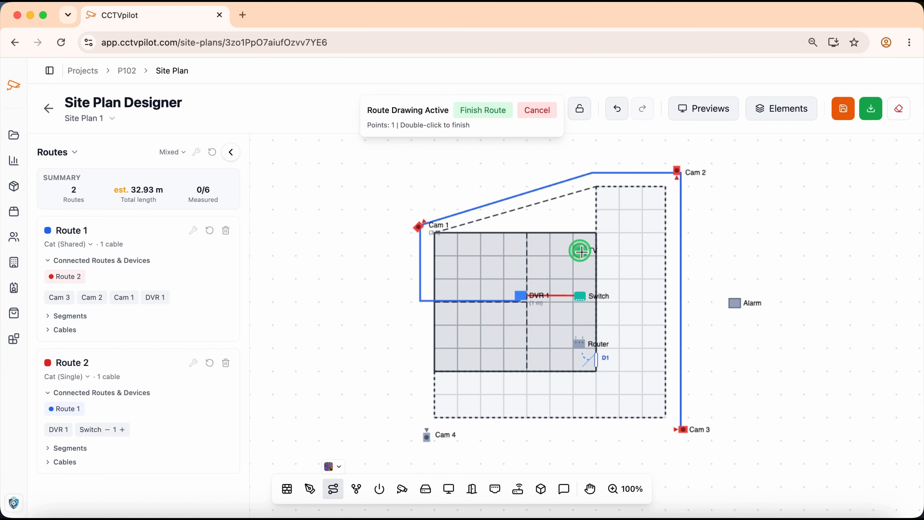
{"action": "left_click", "coordinate": [581, 297]}
{"action": "left_click", "coordinate": [581, 343]}
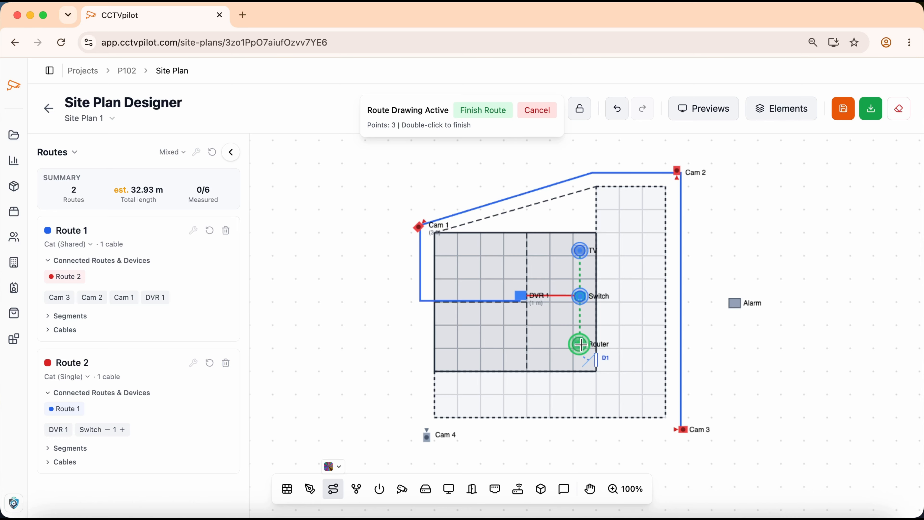
{"action": "left_click", "coordinate": [487, 111]}
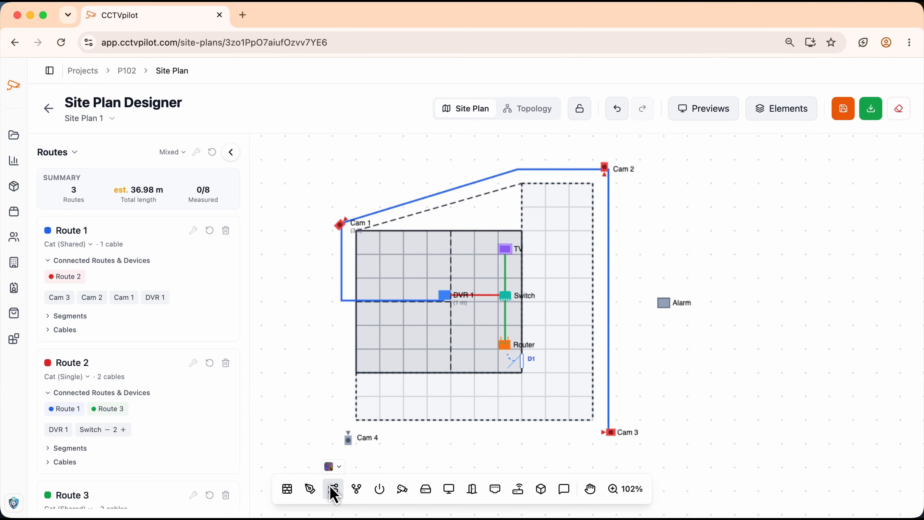
Step: Set the measured length of the route segment between DVR 1 and the Switch to 3 m
{"action": "left_click", "coordinate": [482, 295]}
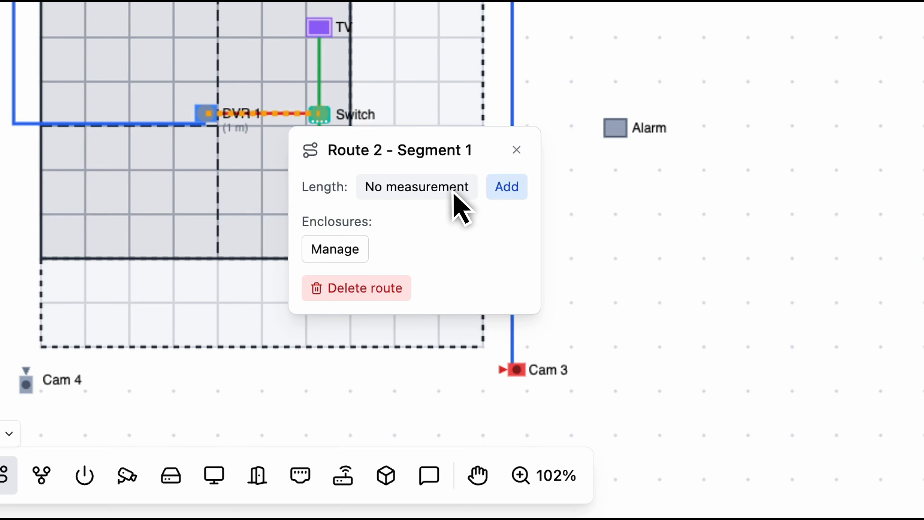
{"action": "left_click", "coordinate": [507, 193]}
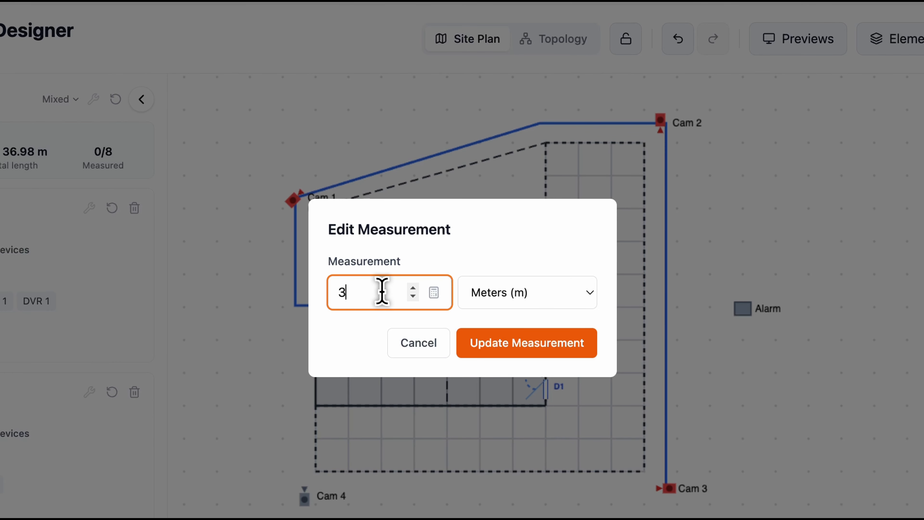
{"action": "left_click", "coordinate": [524, 351]}
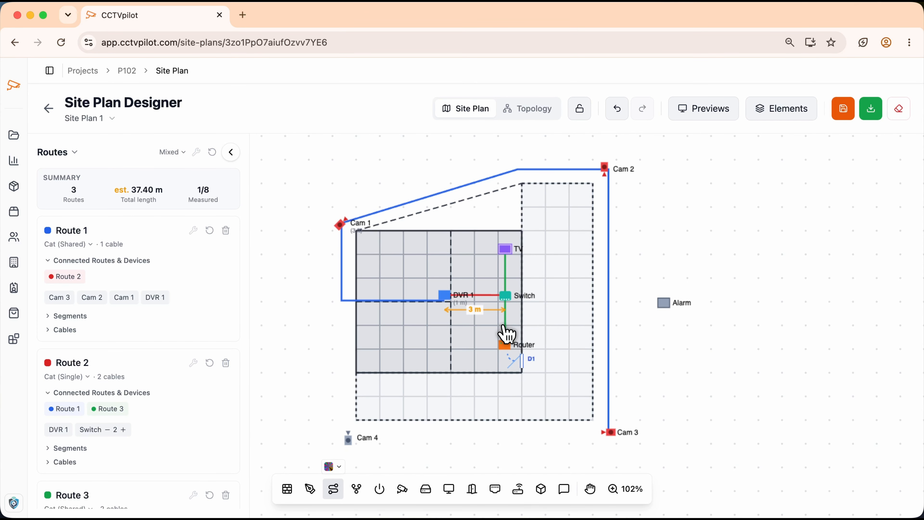
Step: Add an enclosure of type Conduit, size 20mm, to the route segment between DVR 1 and the Switch
{"action": "left_click", "coordinate": [487, 300]}
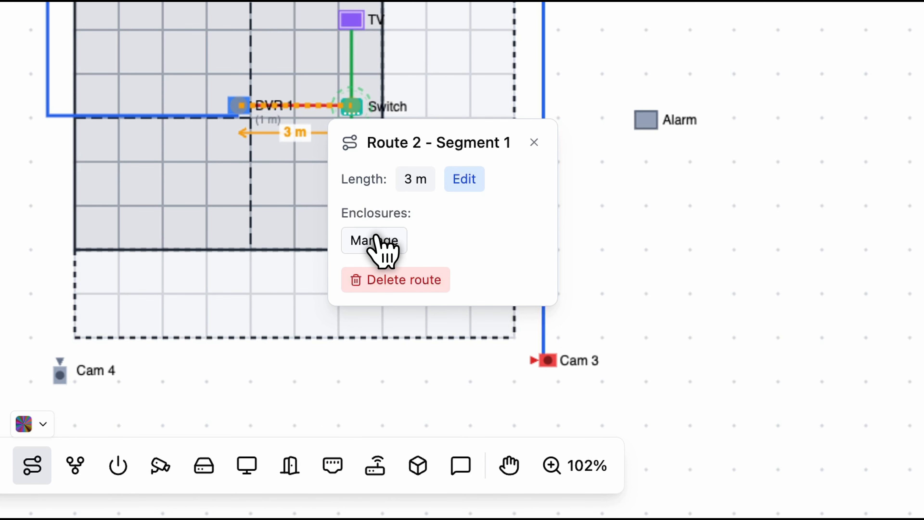
{"action": "left_click", "coordinate": [376, 239]}
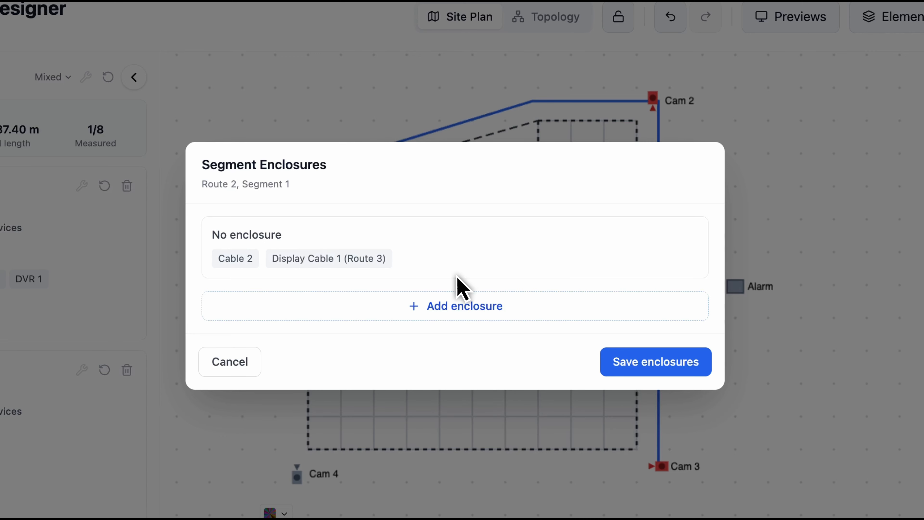
{"action": "left_click", "coordinate": [425, 306]}
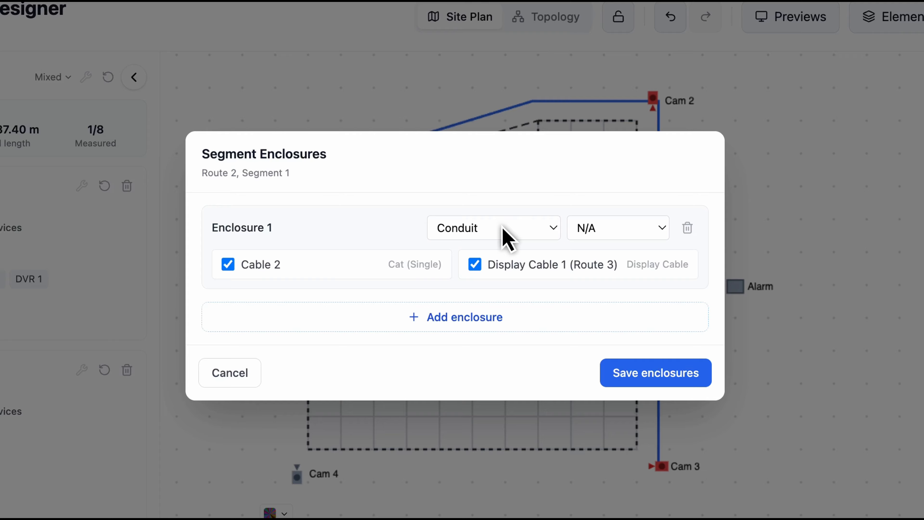
{"action": "left_click", "coordinate": [509, 232]}
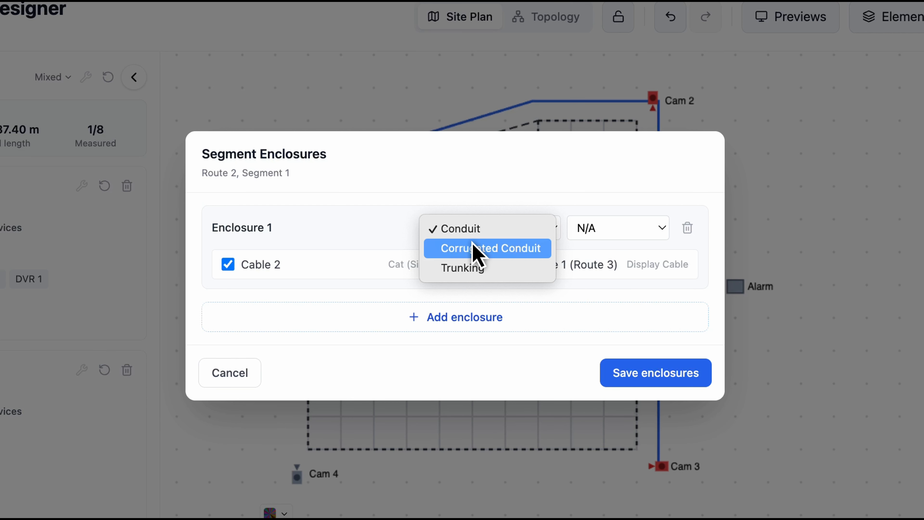
{"action": "left_click", "coordinate": [472, 233]}
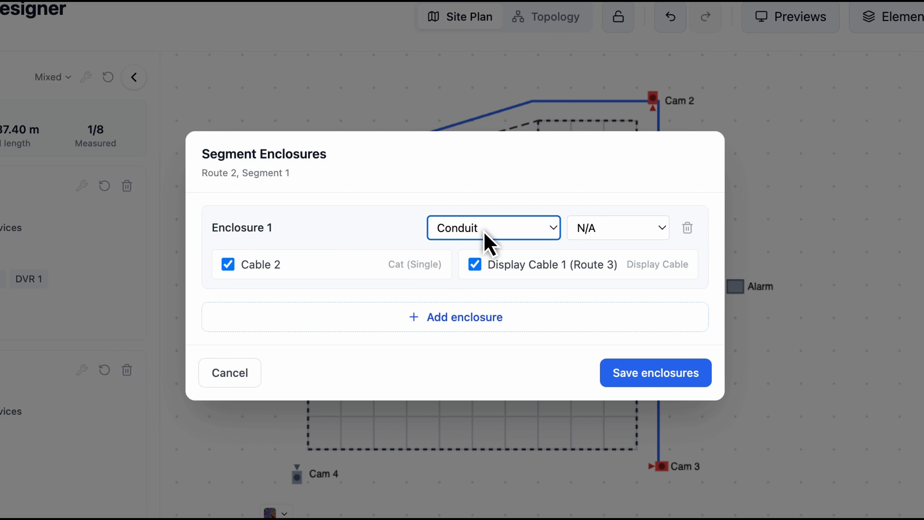
{"action": "left_click", "coordinate": [615, 233]}
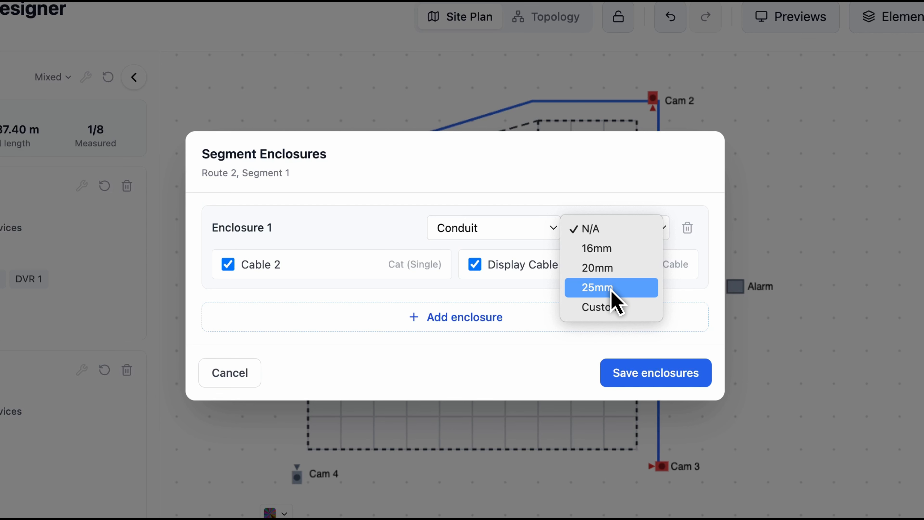
{"action": "left_click", "coordinate": [613, 266]}
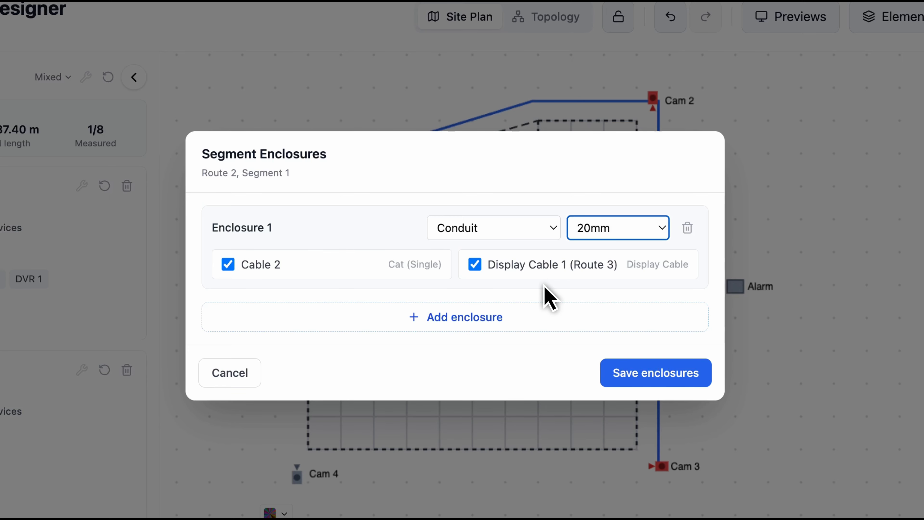
Step: Add a second 20mm Conduit enclosure to the segment, assign Cable 2 to it, and save the enclosures
{"action": "left_click", "coordinate": [439, 325]}
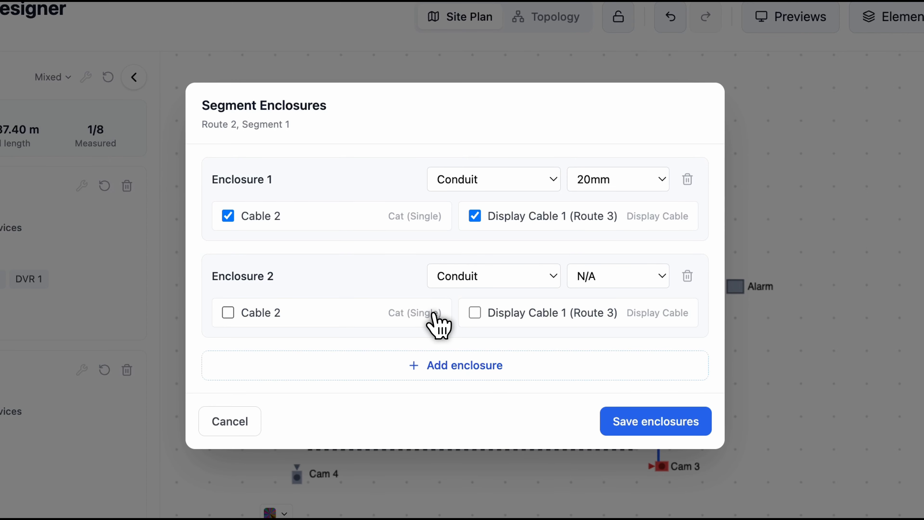
{"action": "left_click", "coordinate": [534, 276]}
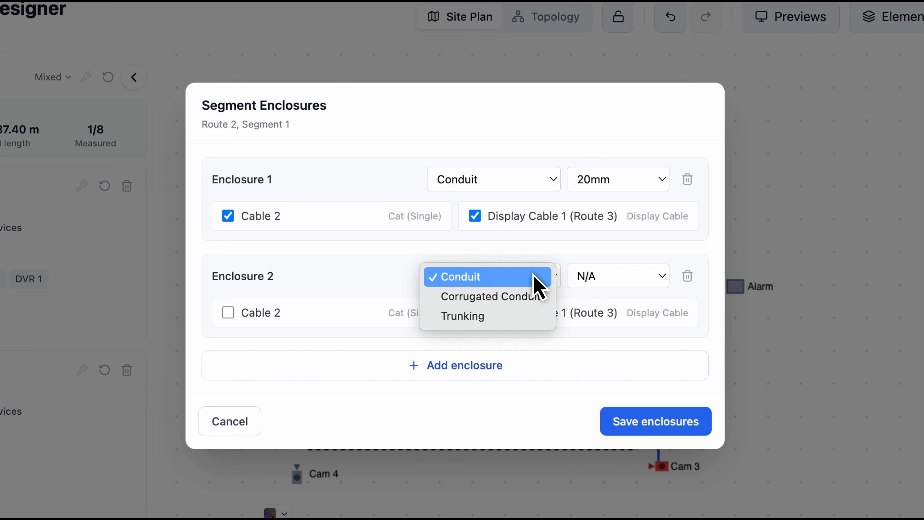
{"action": "left_click", "coordinate": [484, 277]}
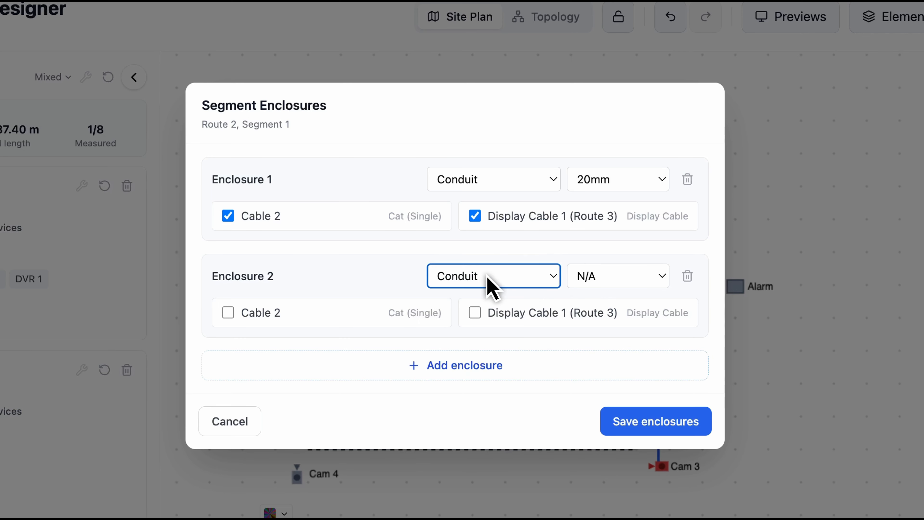
{"action": "left_click", "coordinate": [599, 285]}
{"action": "left_click", "coordinate": [599, 316]}
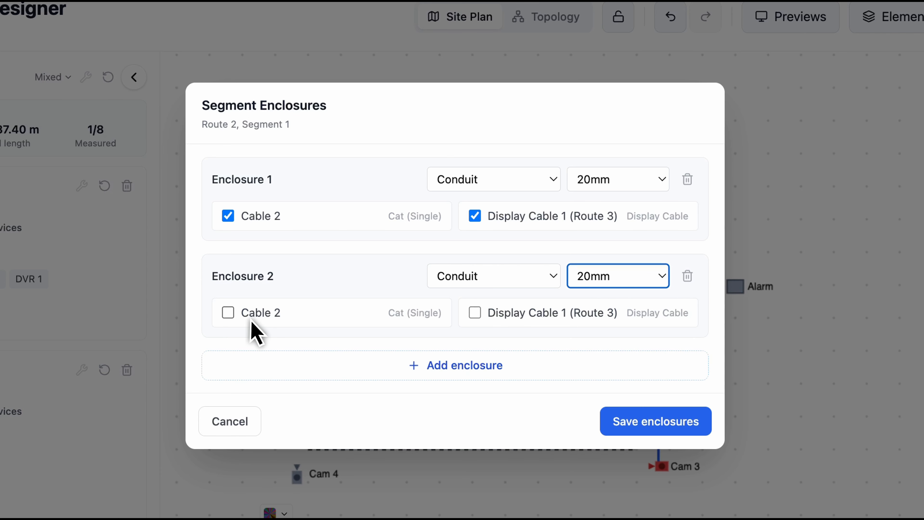
{"action": "left_click", "coordinate": [225, 313]}
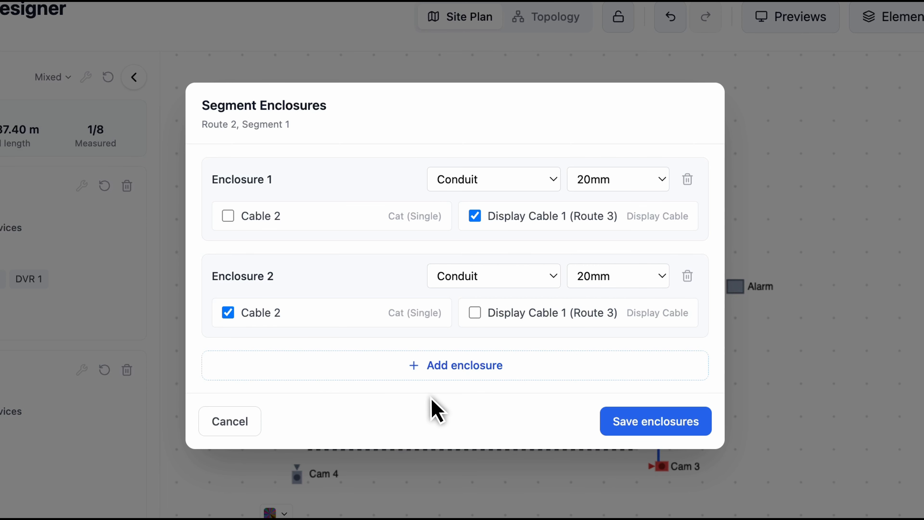
{"action": "left_click", "coordinate": [655, 423]}
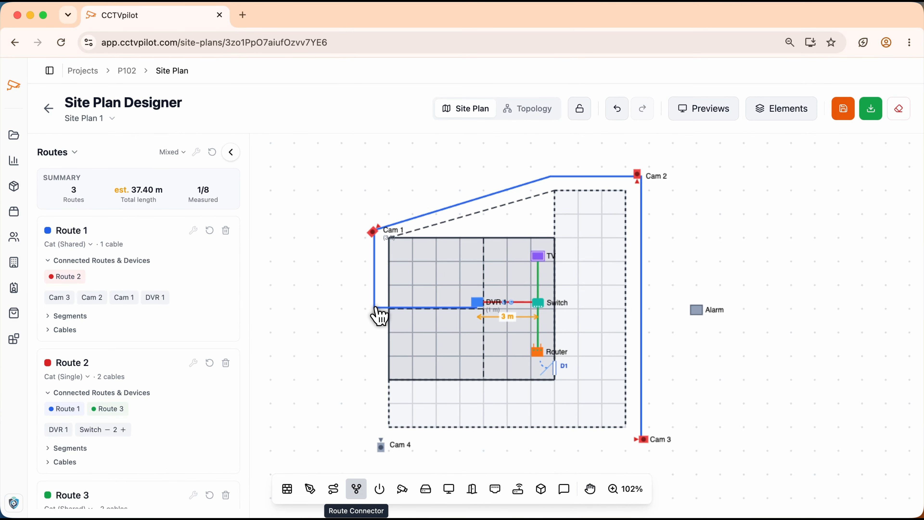
Step: Place a route connector at the blue route's corner west of the building and draw a route from it to Cam 4
{"action": "left_click", "coordinate": [375, 308]}
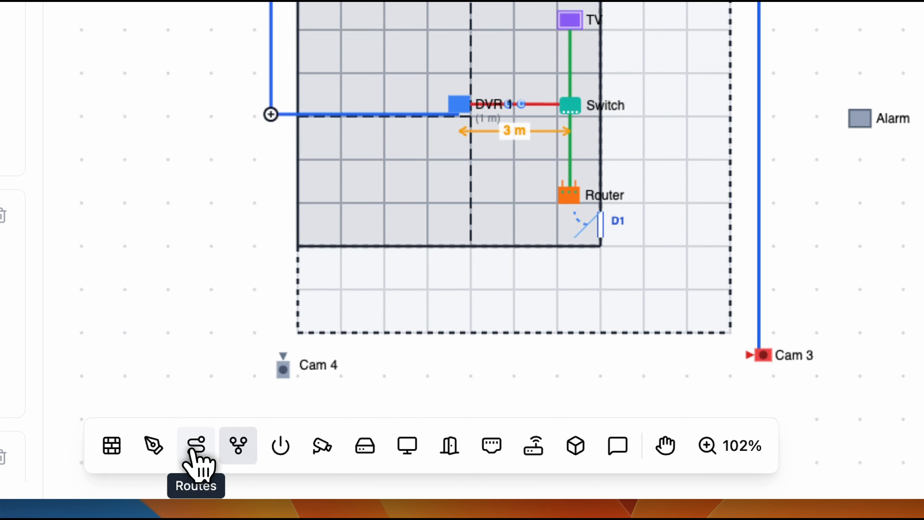
{"action": "left_click", "coordinate": [331, 488]}
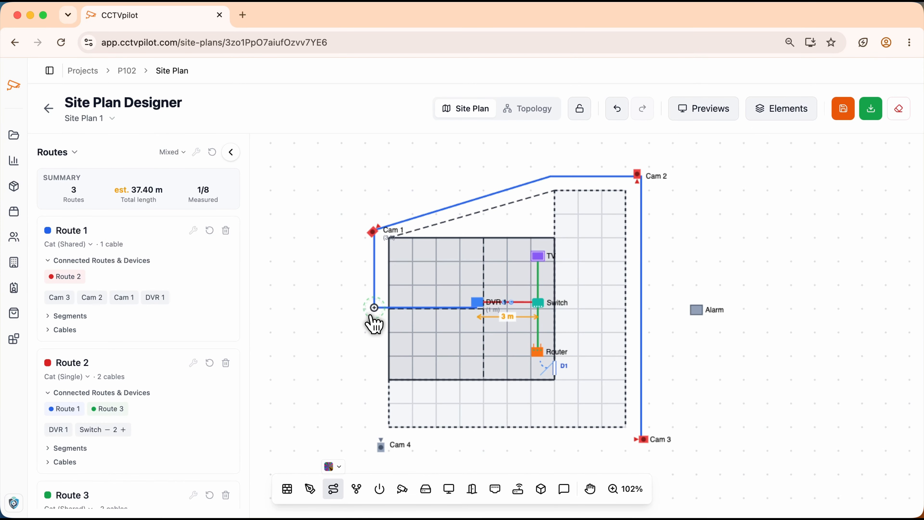
{"action": "left_click", "coordinate": [372, 310]}
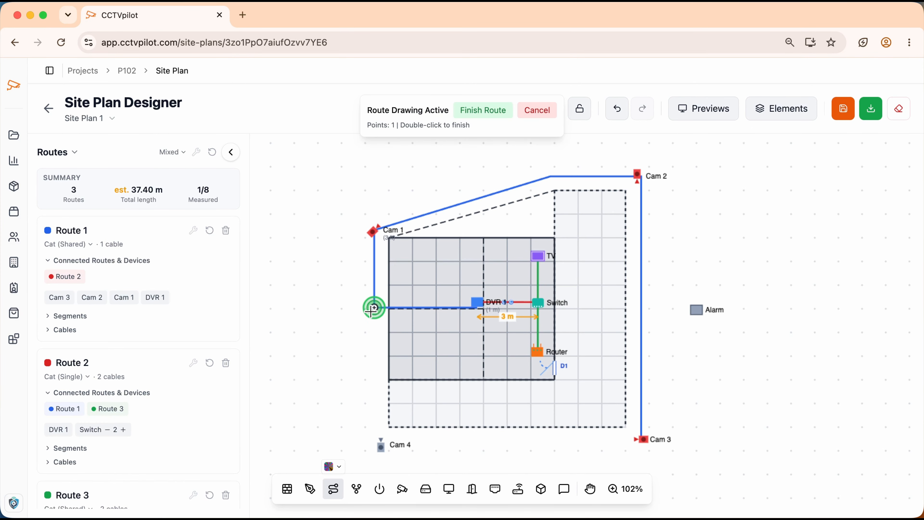
{"action": "left_click", "coordinate": [376, 446]}
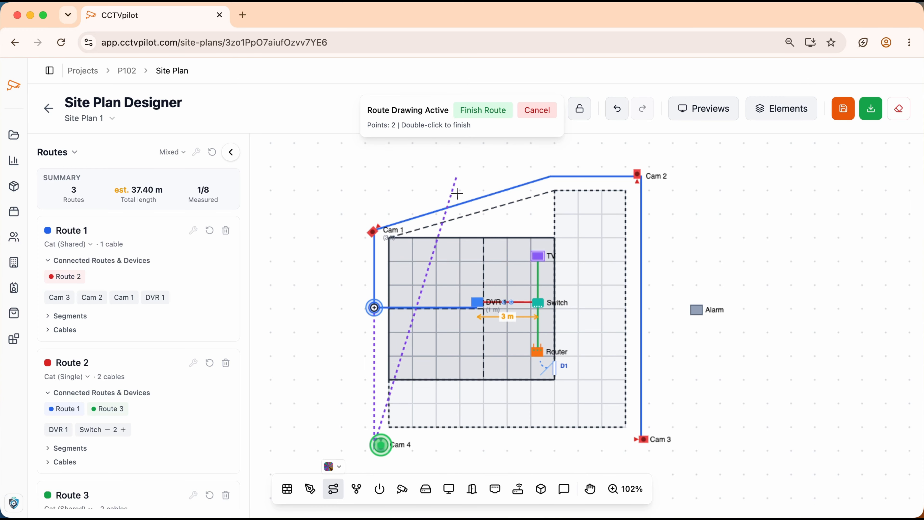
{"action": "left_click", "coordinate": [471, 111]}
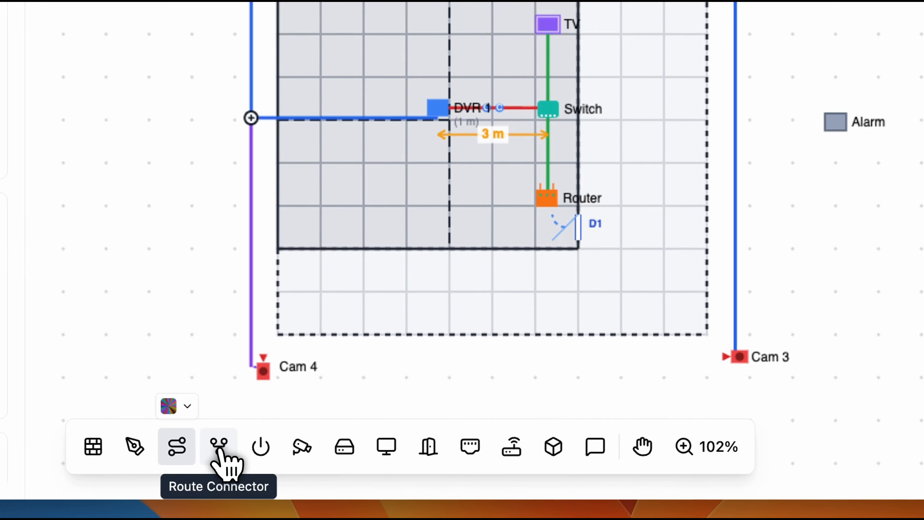
Step: Place a route connector on the blue route between Cam 2 and Cam 3 and draw a route from the Alarm to it
{"action": "left_click", "coordinate": [356, 489]}
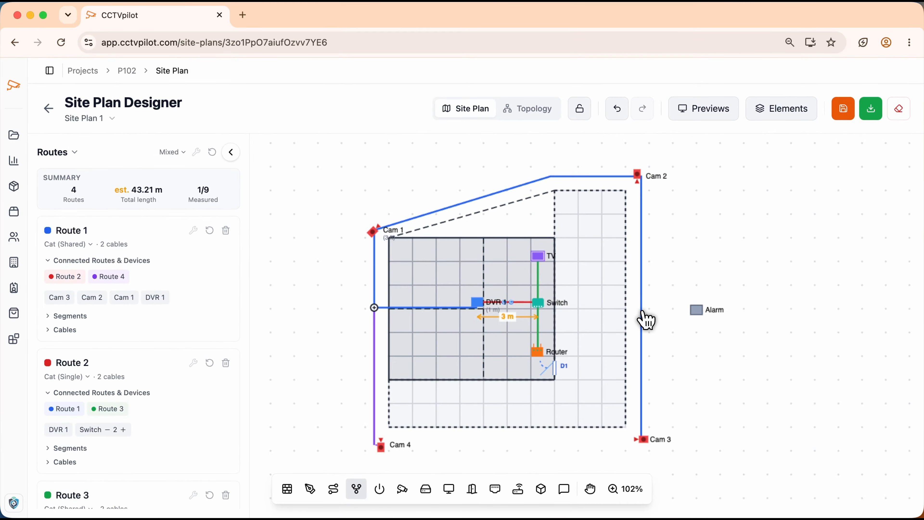
{"action": "left_click", "coordinate": [641, 309]}
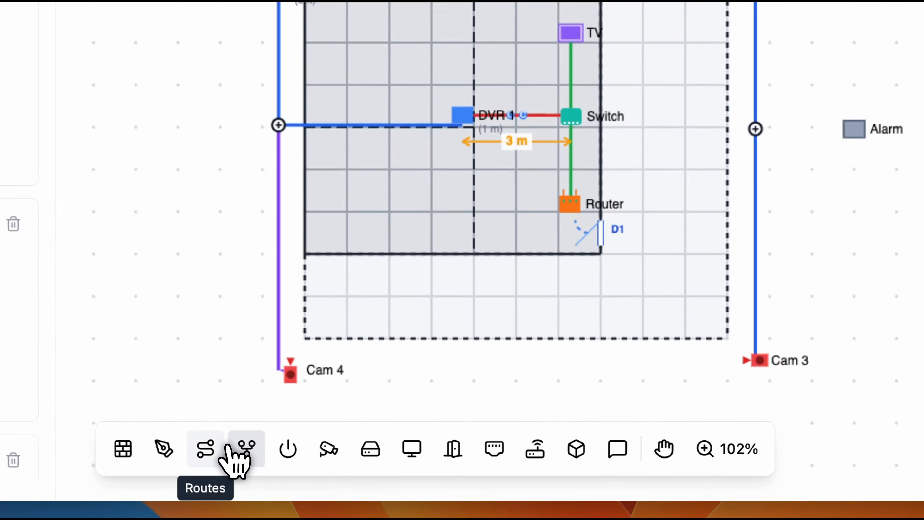
{"action": "left_click", "coordinate": [334, 488]}
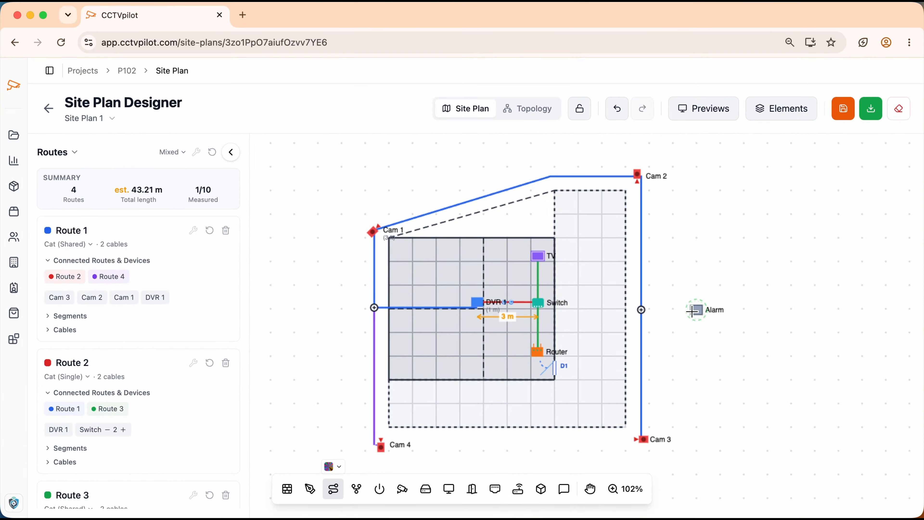
{"action": "left_click", "coordinate": [693, 310]}
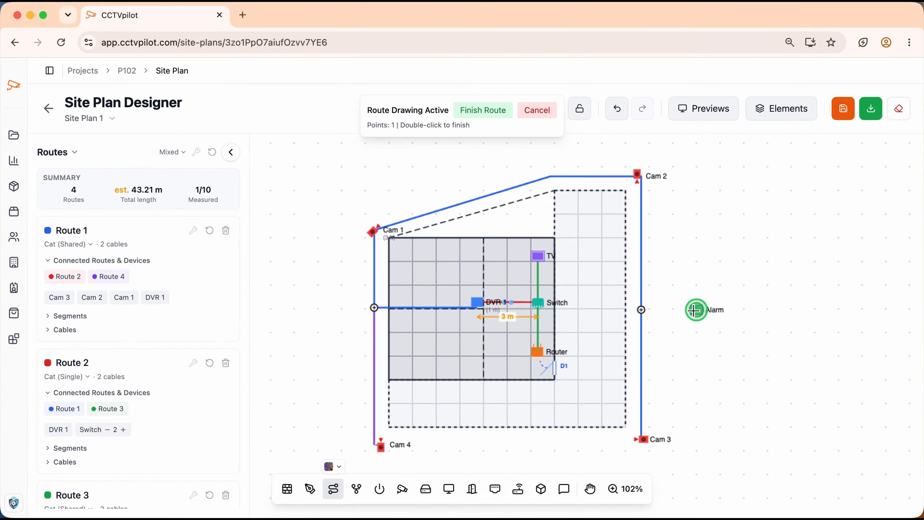
{"action": "left_click", "coordinate": [642, 309]}
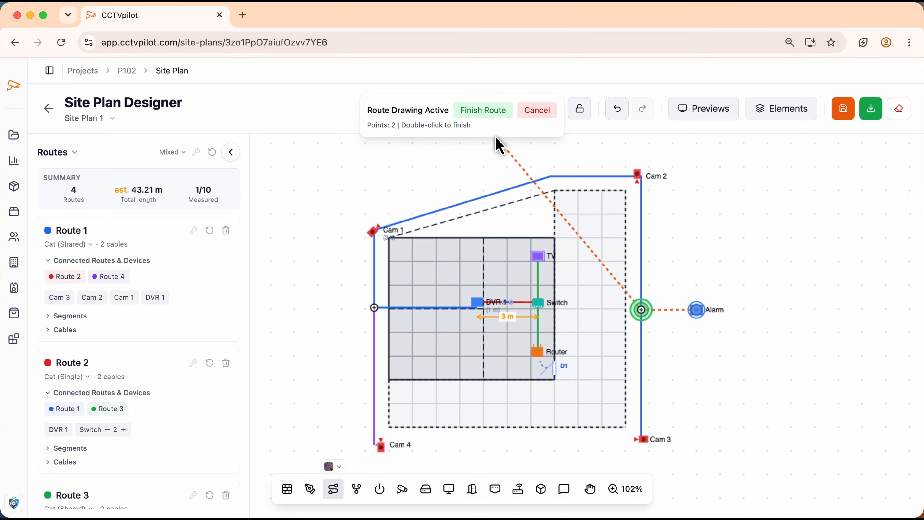
{"action": "left_click", "coordinate": [487, 114]}
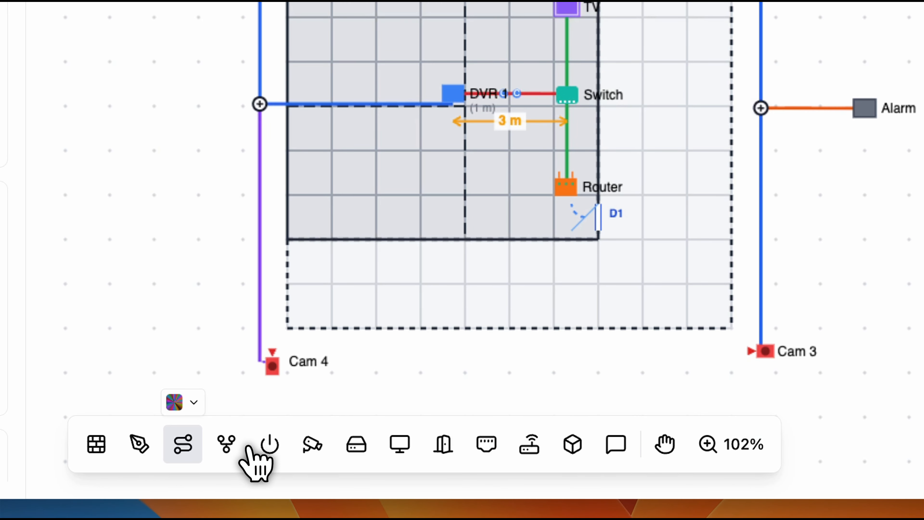
Step: Place a power source of type DC Source on the blue route's end at DVR 1
{"action": "left_click", "coordinate": [268, 445]}
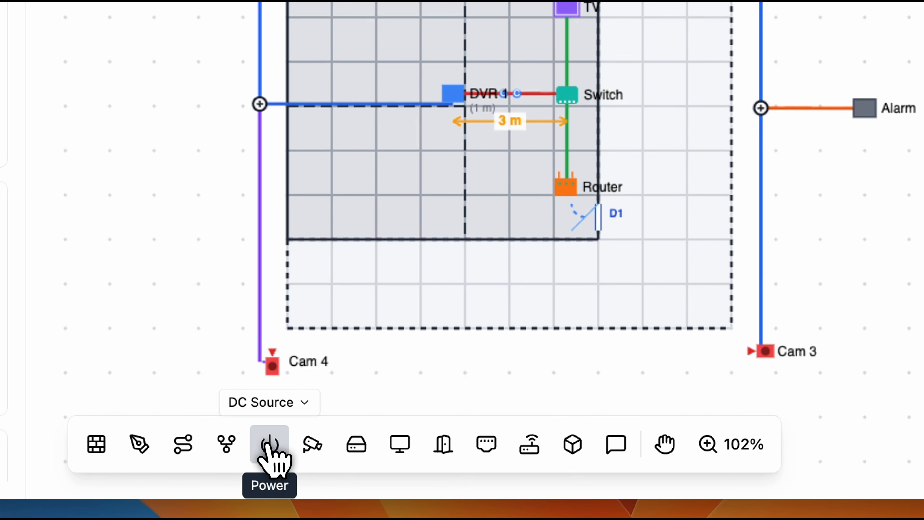
{"action": "left_click", "coordinate": [303, 403]}
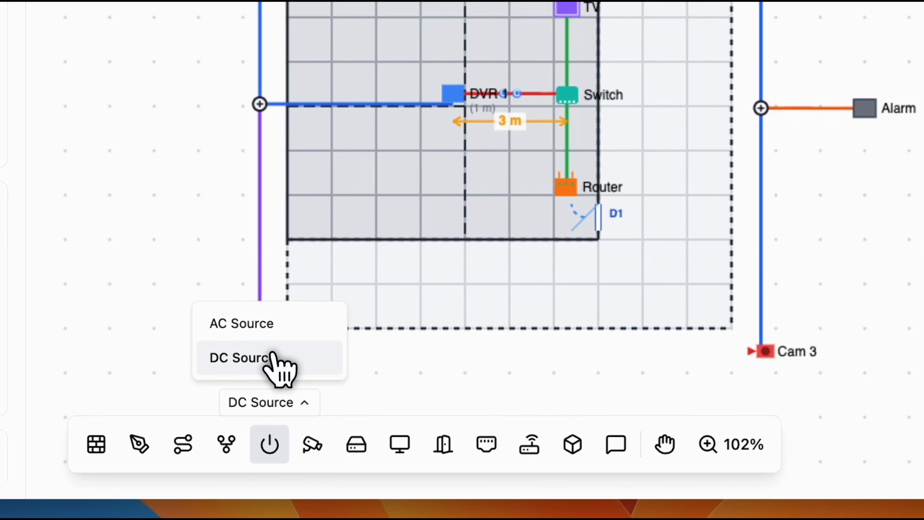
{"action": "left_click", "coordinate": [276, 364]}
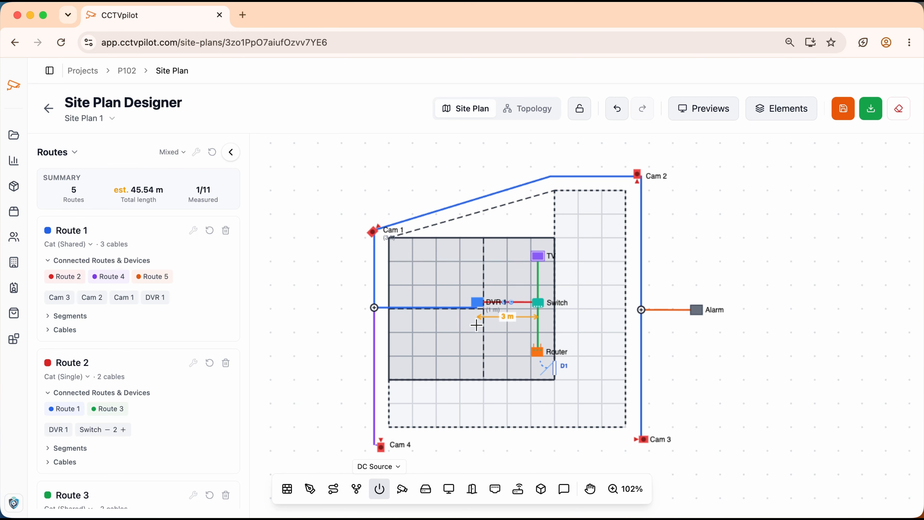
{"action": "left_click", "coordinate": [480, 308]}
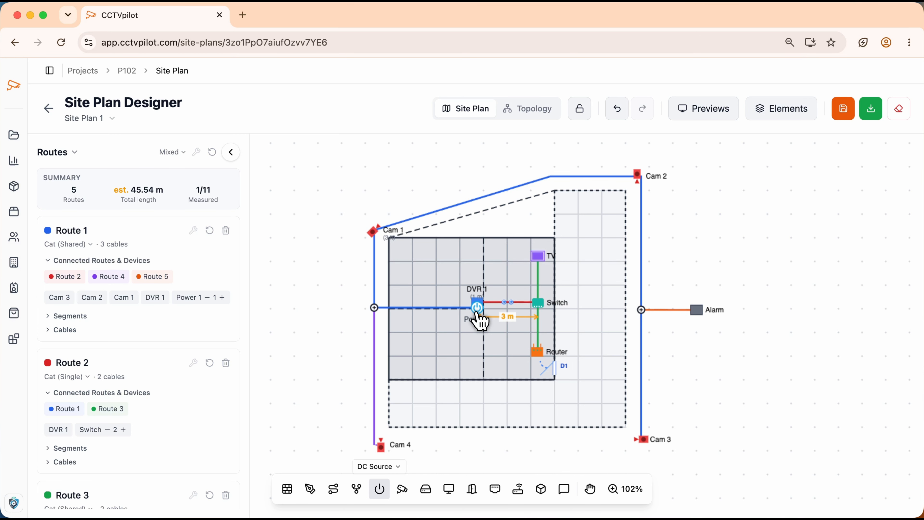
Step: Rename the power source at DVR 1 to Center PS and keep its type as DC Source
{"action": "left_click", "coordinate": [477, 309]}
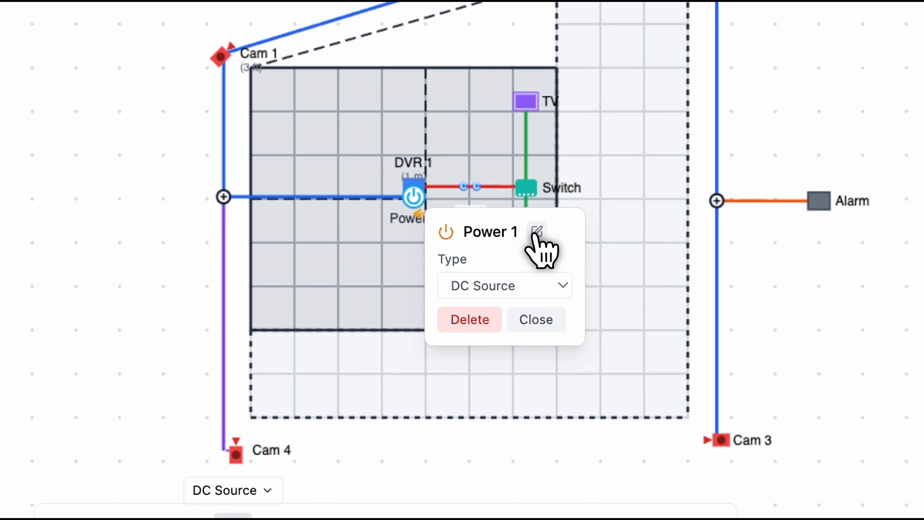
{"action": "left_click", "coordinate": [535, 236]}
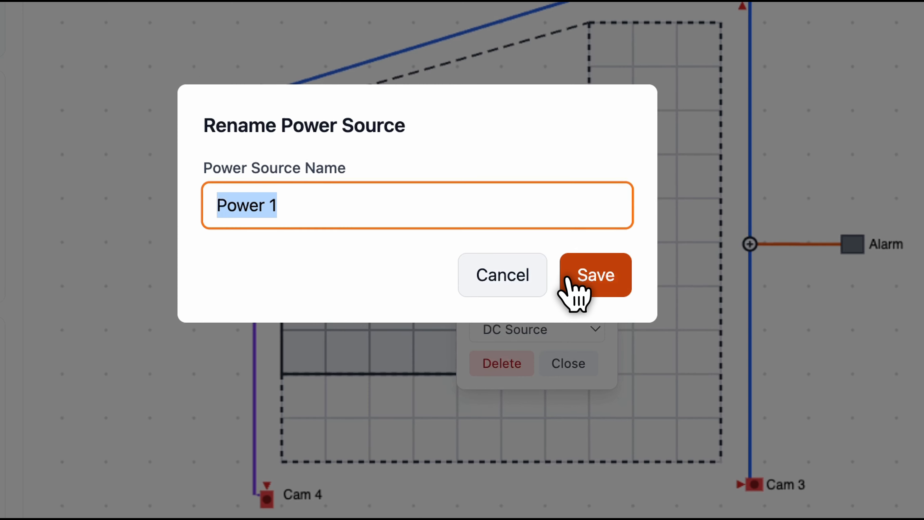
{"action": "type", "text": "C"}
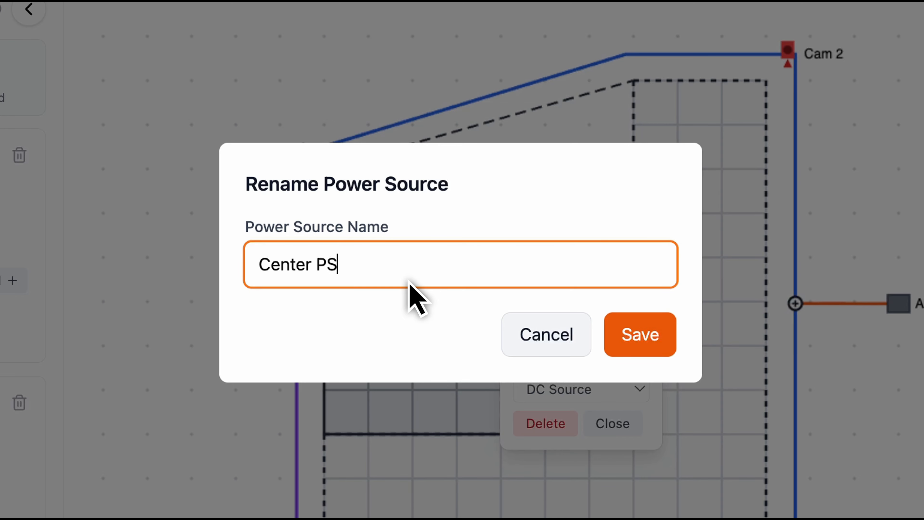
{"action": "type", "text": "enter PS"}
{"action": "left_click", "coordinate": [644, 332]}
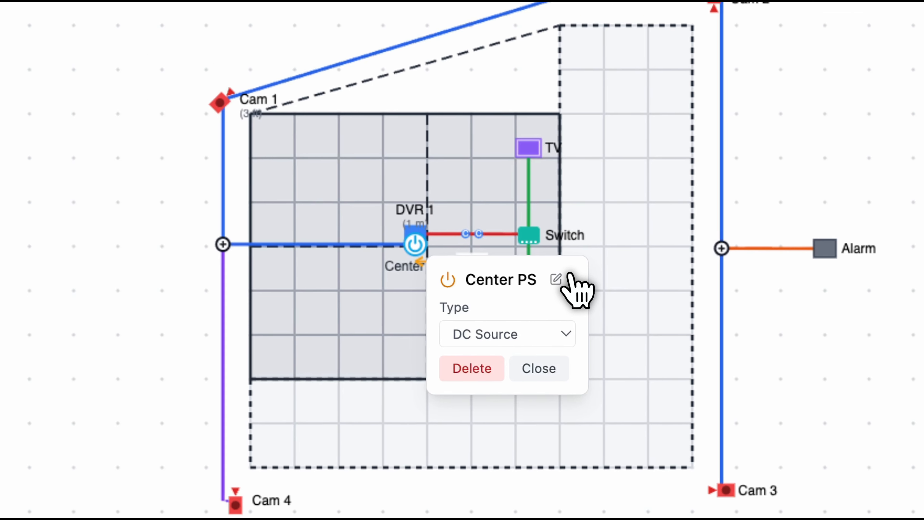
{"action": "left_click", "coordinate": [538, 318]}
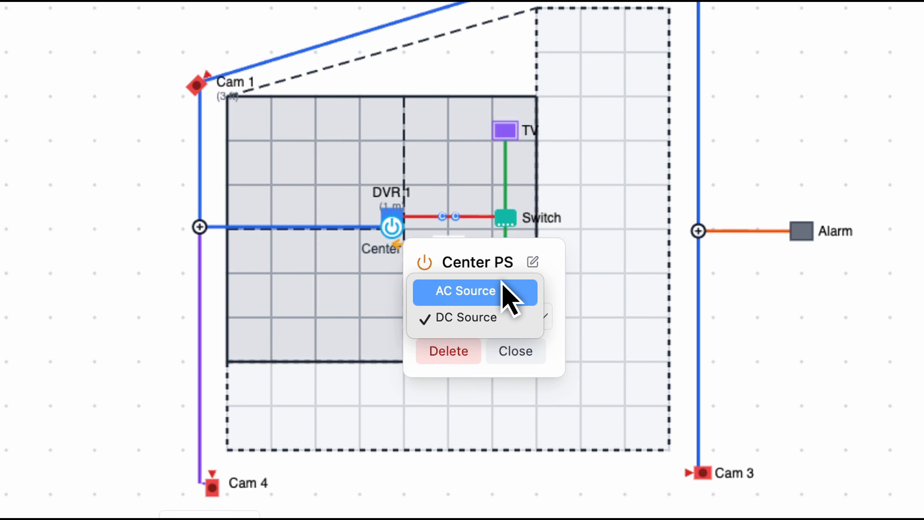
{"action": "left_click", "coordinate": [481, 319]}
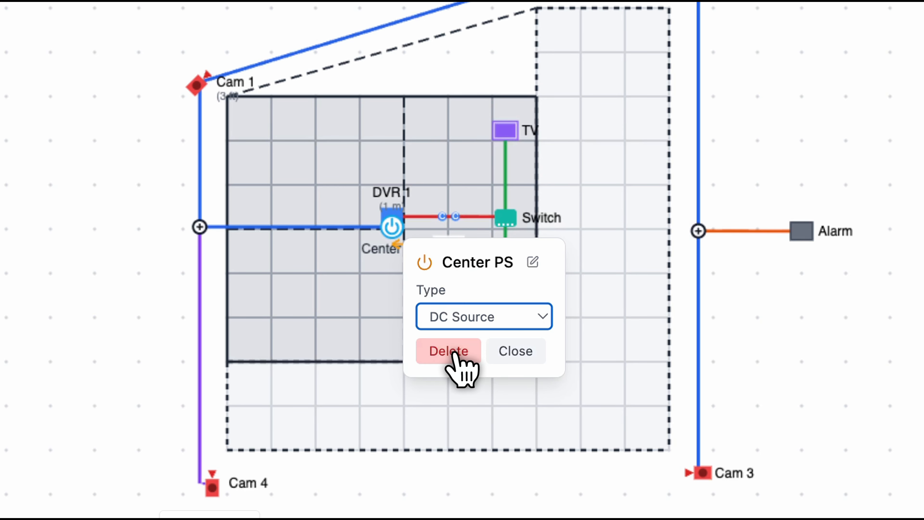
{"action": "left_click", "coordinate": [513, 351]}
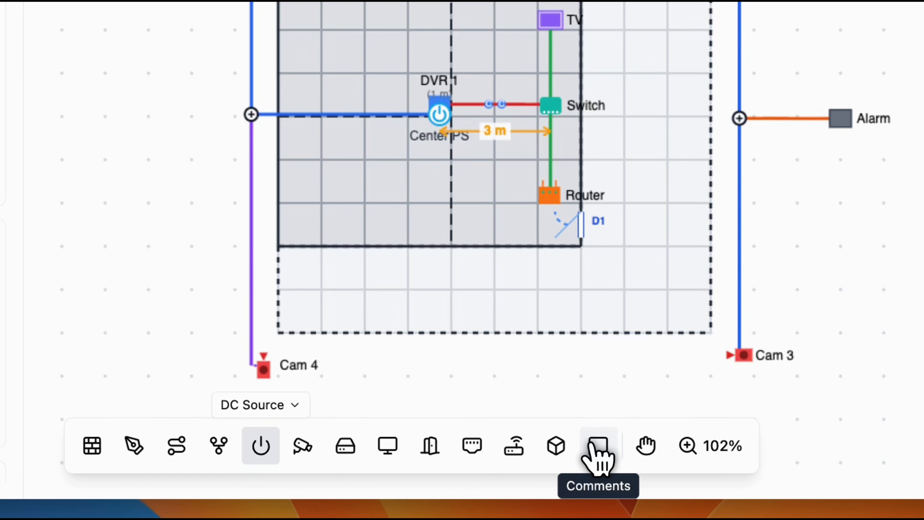
Step: Add the comment "Use GI Bolts here" beside Cam 2, save it, and reopen it to check the text
{"action": "left_click", "coordinate": [595, 448]}
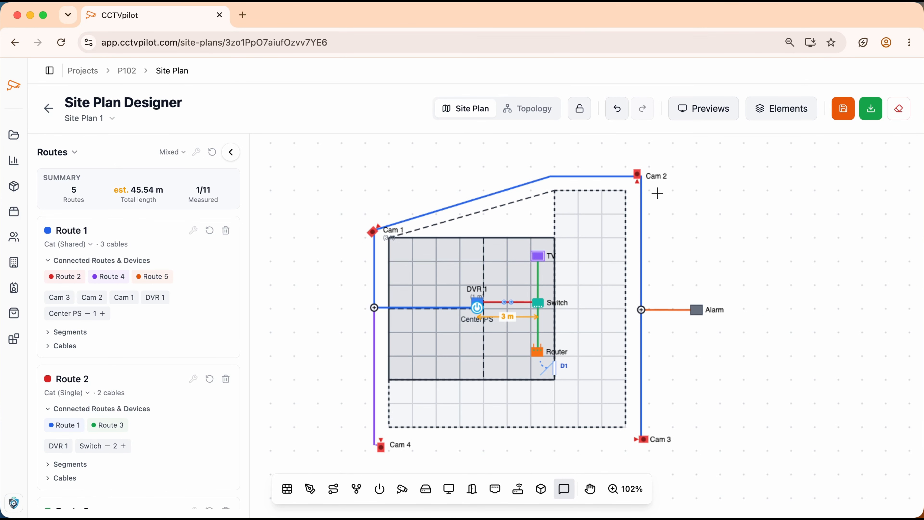
{"action": "left_click", "coordinate": [650, 184]}
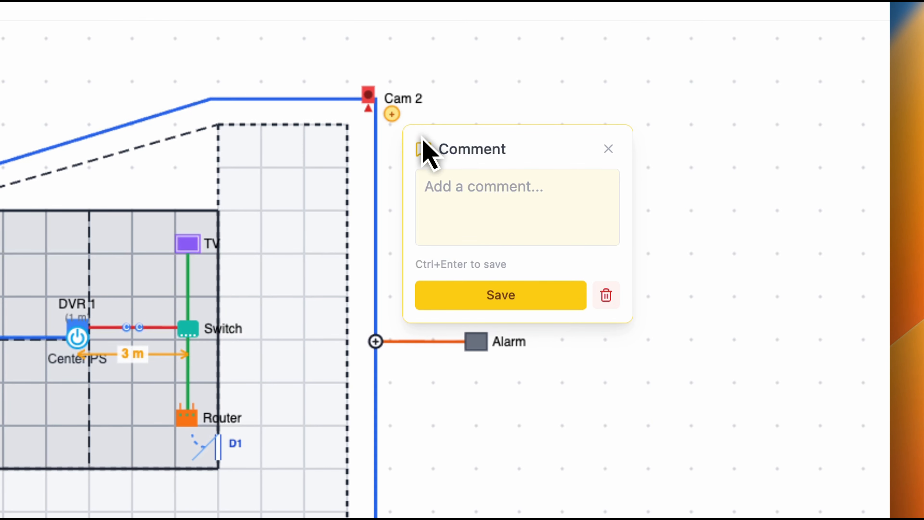
{"action": "left_click", "coordinate": [690, 226]}
{"action": "type", "text": "Use GI Bolts here"}
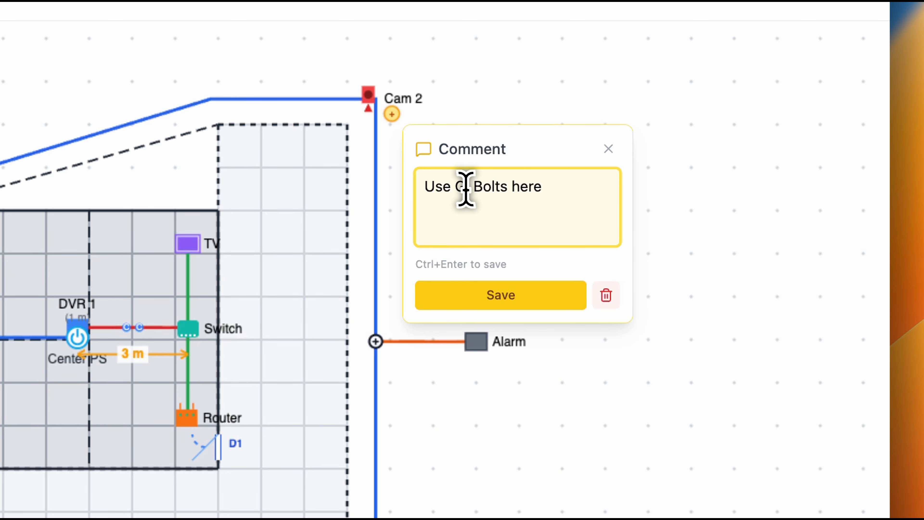
{"action": "left_click", "coordinate": [462, 300]}
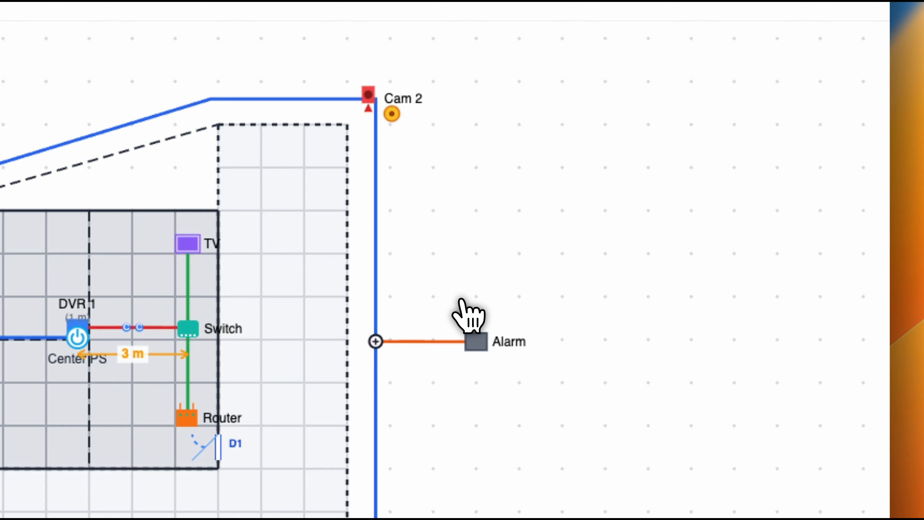
{"action": "left_click", "coordinate": [392, 115]}
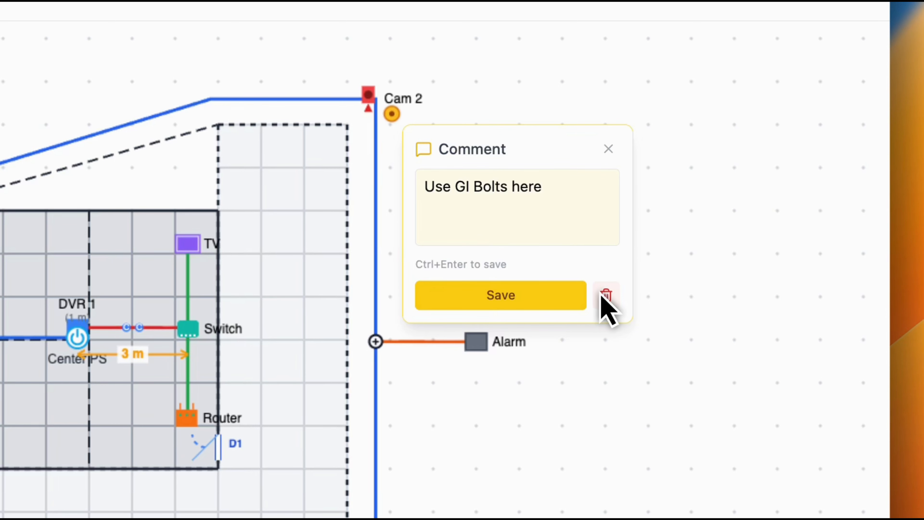
{"action": "left_click", "coordinate": [608, 149]}
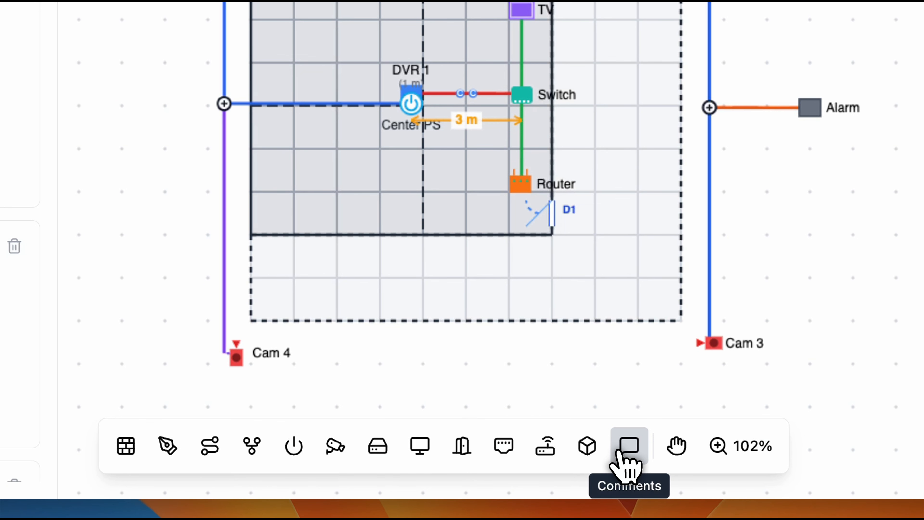
Step: Pan around the site plan with the Hand tool to view its surroundings
{"action": "left_click", "coordinate": [621, 452]}
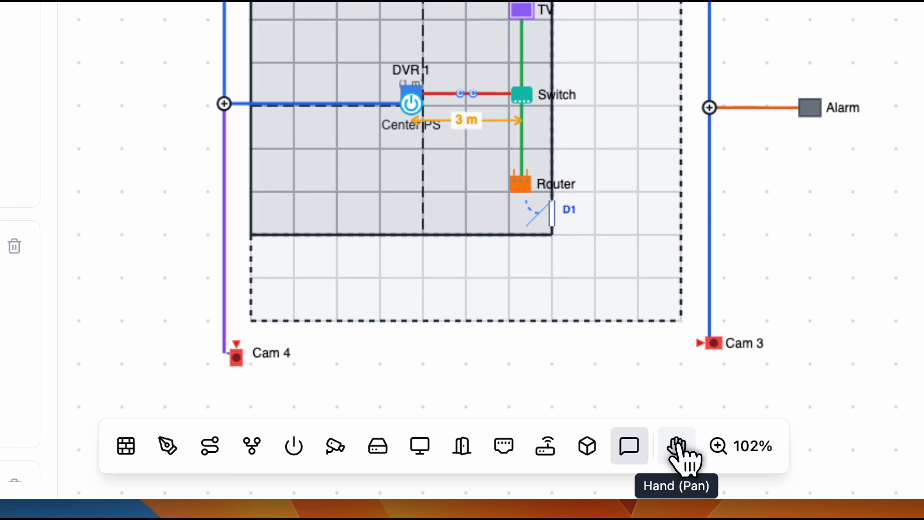
{"action": "left_click", "coordinate": [679, 444]}
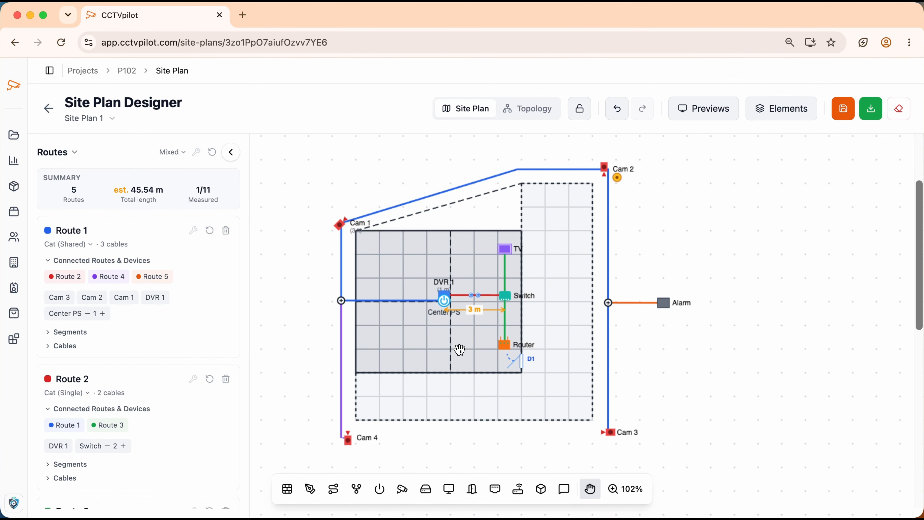
{"action": "left_click_drag", "start_coordinate": [460, 350], "coordinate": [495, 296]}
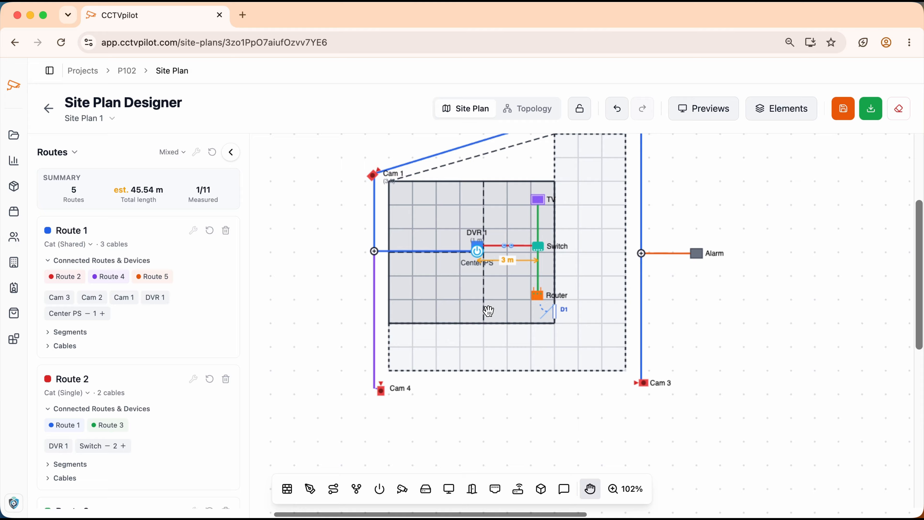
{"action": "left_click_drag", "start_coordinate": [485, 342], "coordinate": [637, 360]}
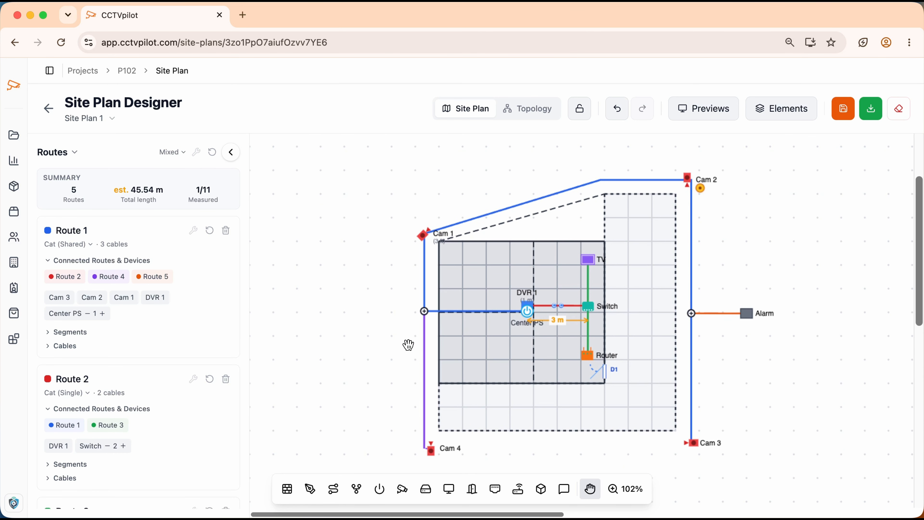
{"action": "scroll", "coordinate": [522, 354], "scroll_direction": "right", "scroll_amount": 2}
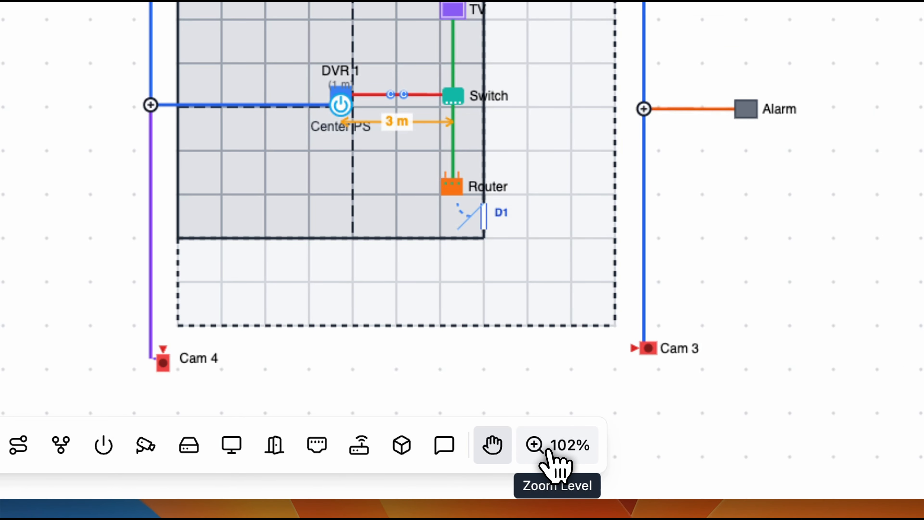
Step: Zoom the site plan out to 80%, reset the zoom to 100%, and fit the plan to view
{"action": "left_click", "coordinate": [548, 452]}
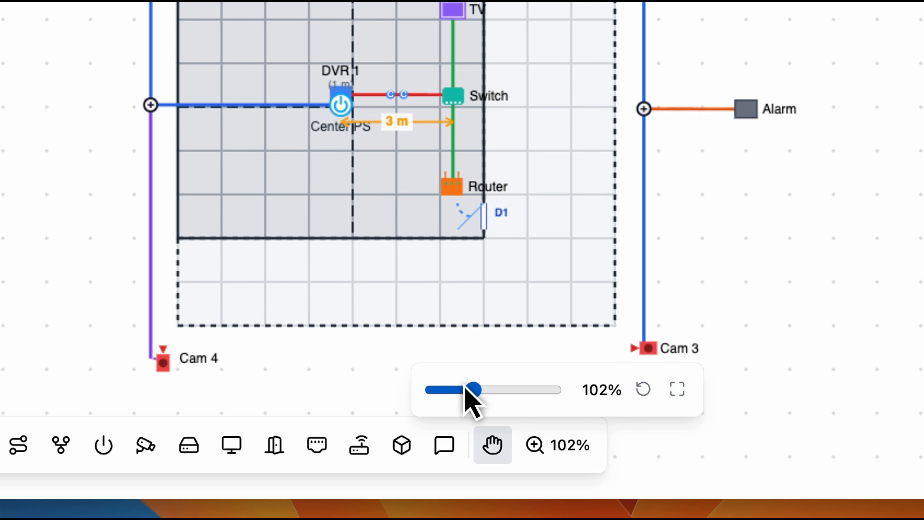
{"action": "mouse_move", "coordinate": [466, 389]}
{"action": "left_mouse_down"}
{"action": "mouse_move", "coordinate": [509, 391]}
{"action": "mouse_move", "coordinate": [460, 388]}
{"action": "left_mouse_up"}
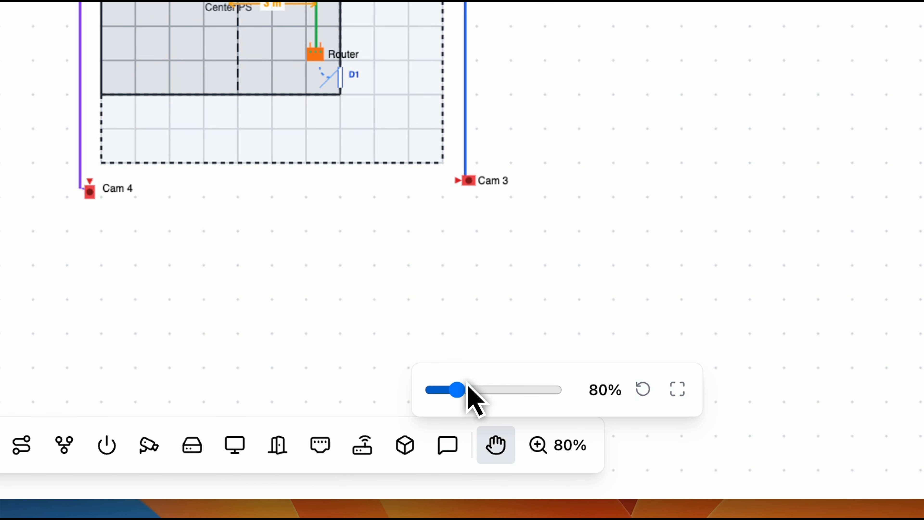
{"action": "left_click", "coordinate": [644, 389]}
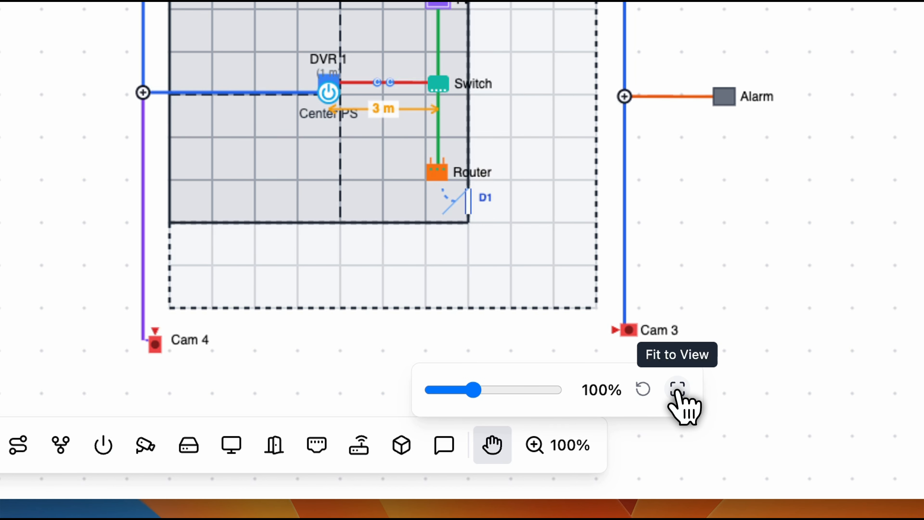
{"action": "left_click", "coordinate": [677, 389]}
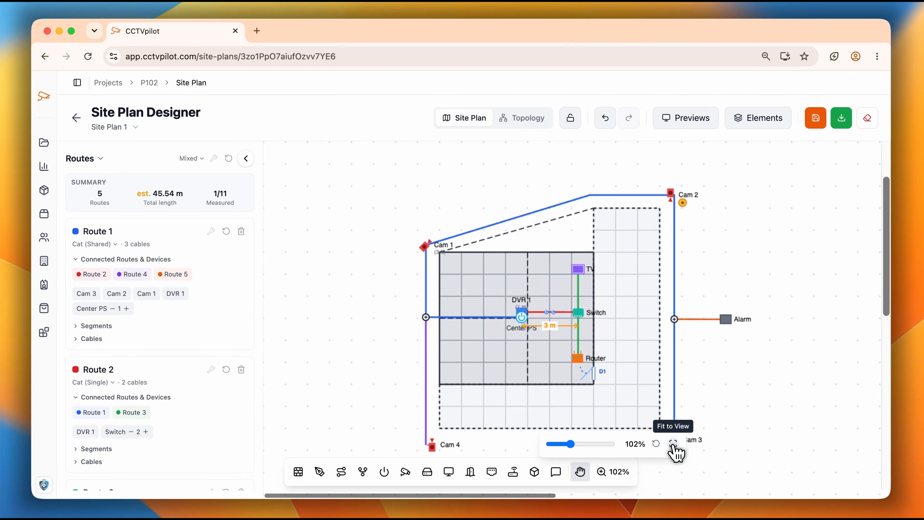